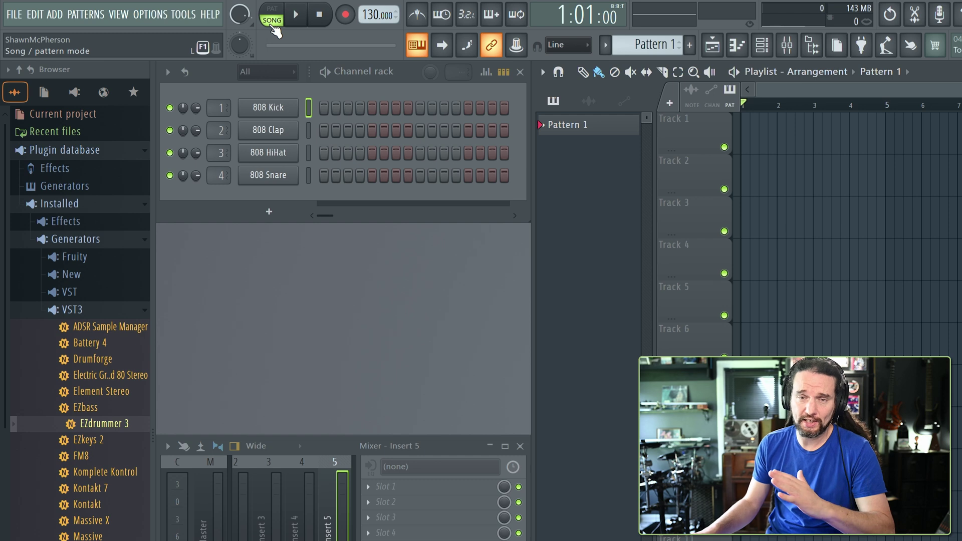
Play and stop the project, then load EZdrummer 3 on a new track with the Verse 02 Motown 155 BPM groove
left_click(296, 15)
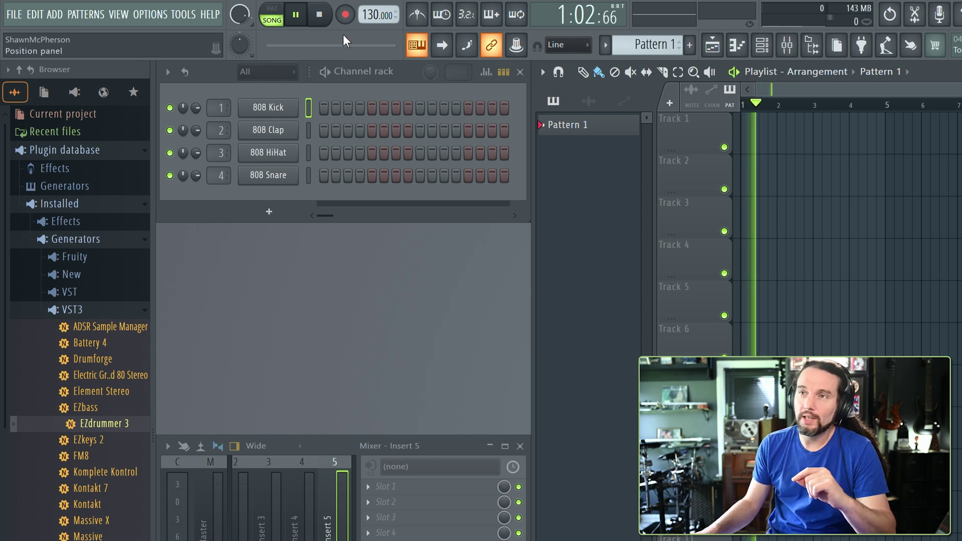
left_click(319, 16)
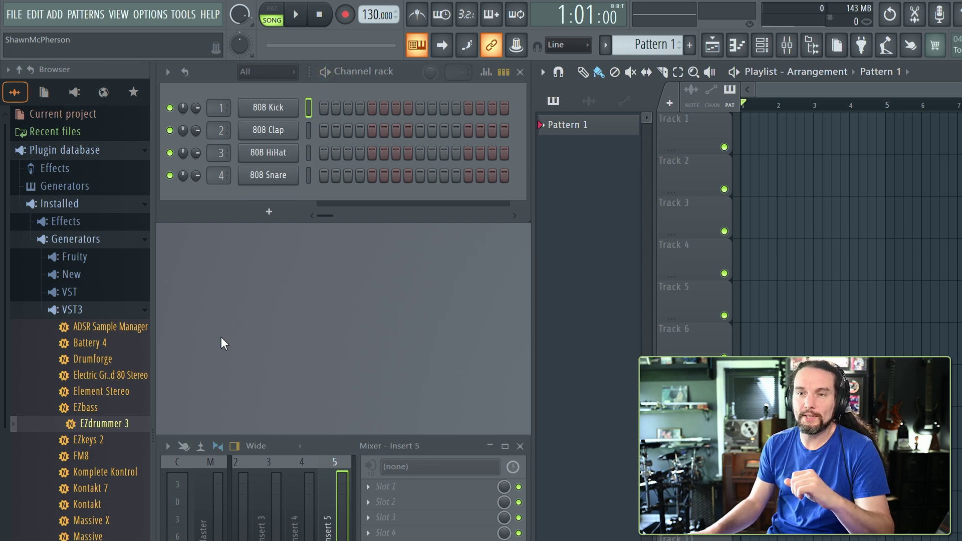
left_click_drag(103, 425, 686, 139)
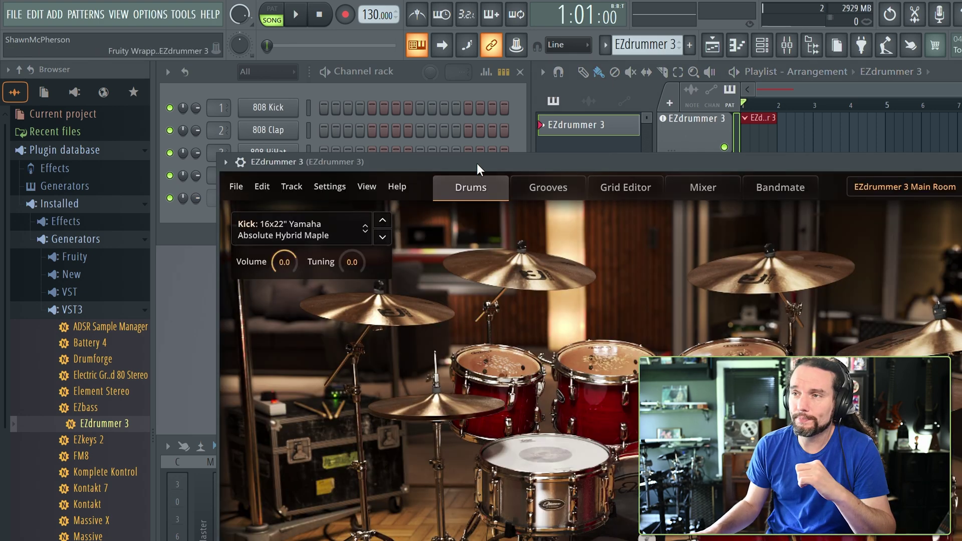
left_click(547, 187)
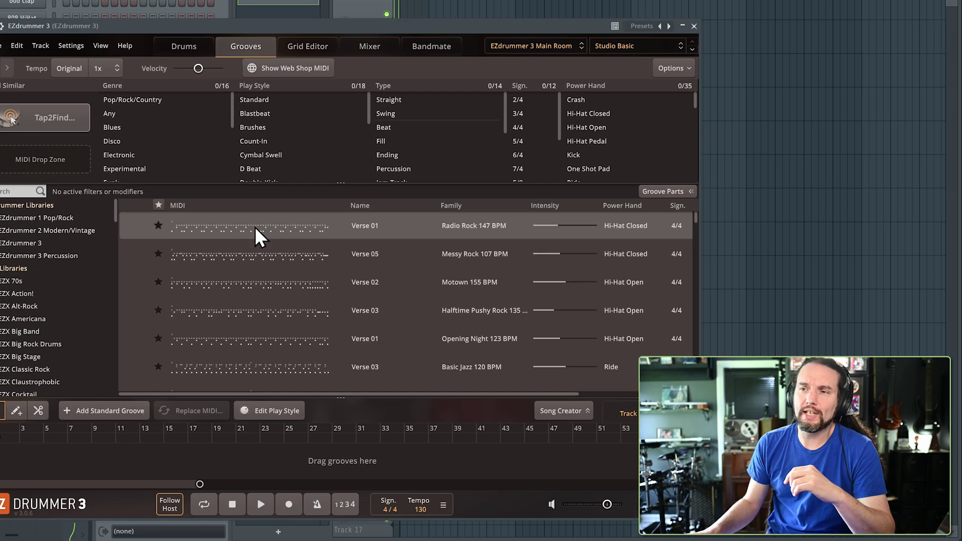
left_click(220, 284)
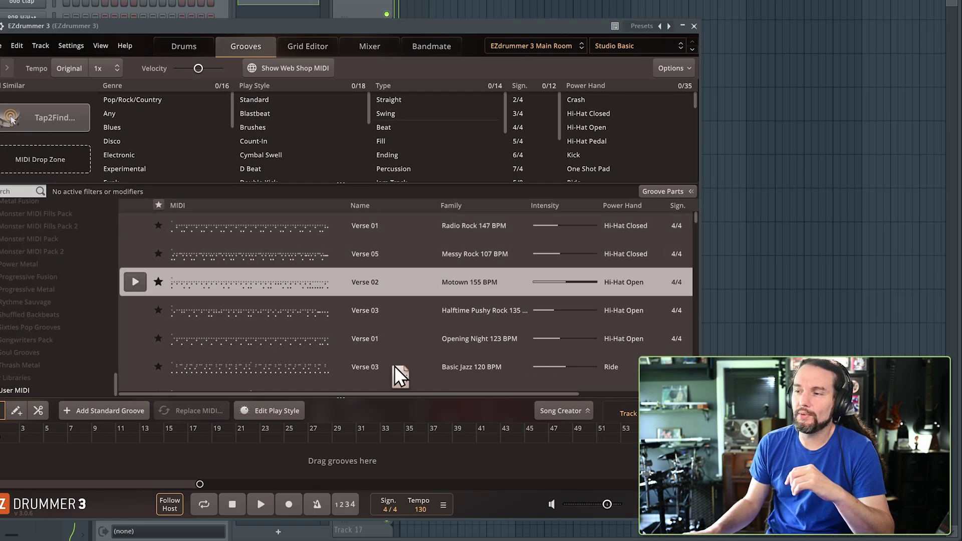
Drag the Song Creator's ABCABC Long arrangement onto EZdrummer's song track
left_click(556, 410)
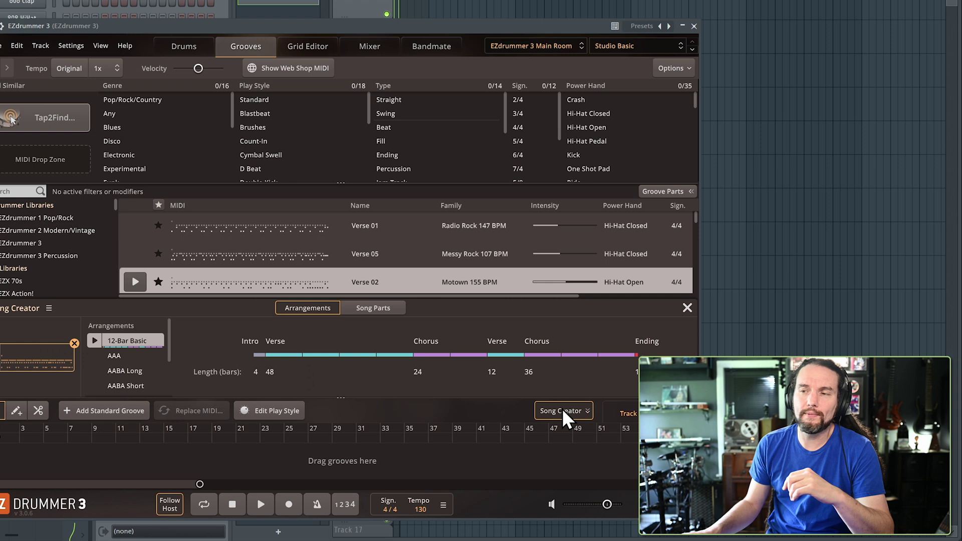
scroll(125, 363, "down", 2)
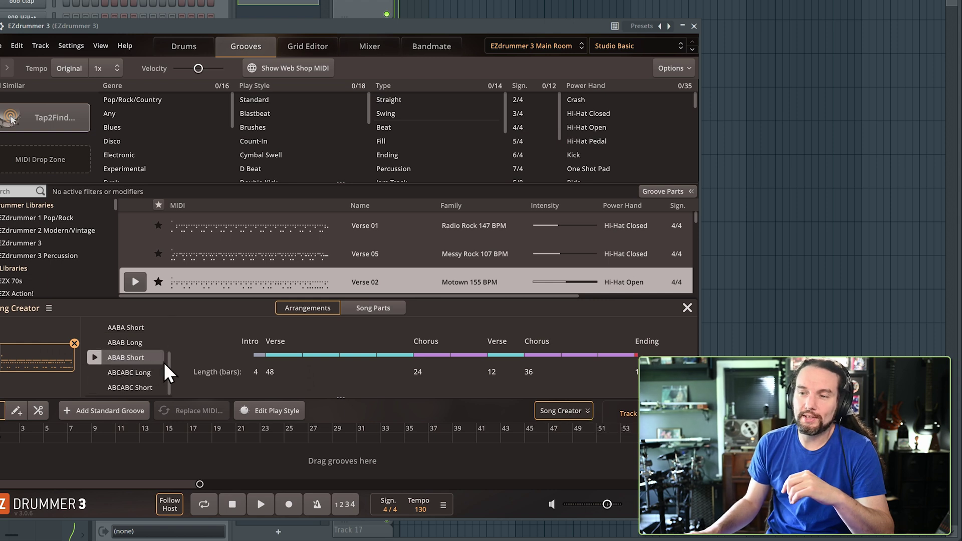
left_click(132, 372)
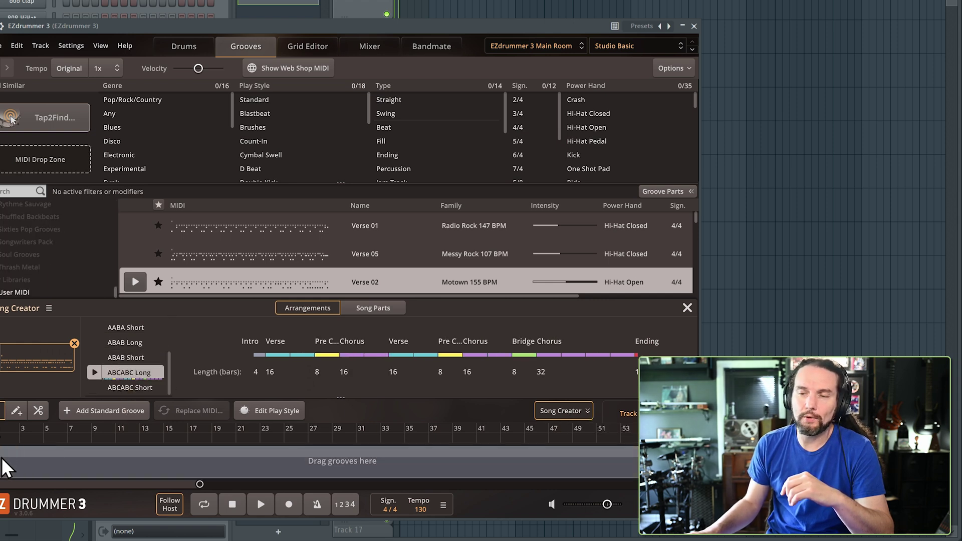
left_click_drag(6, 467, 109, 462)
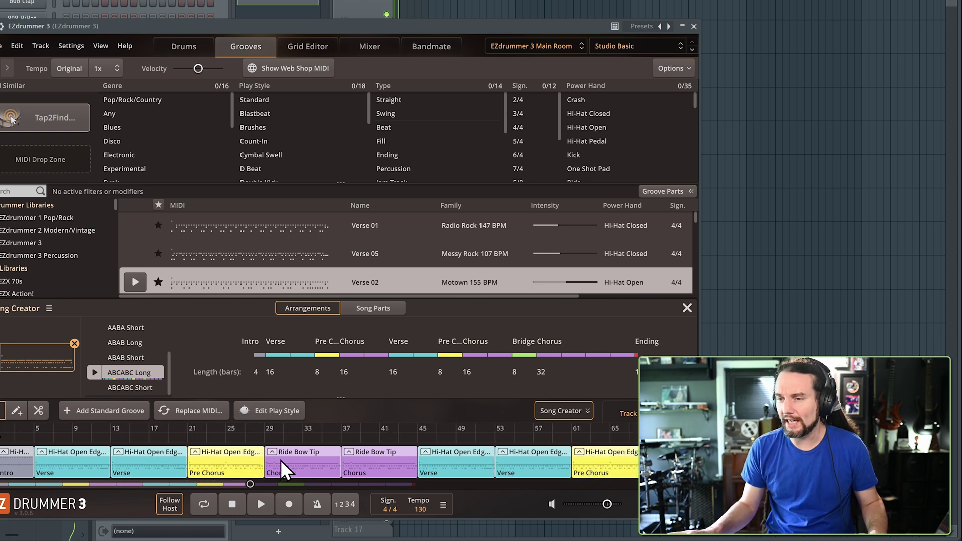
scroll(280, 460, "down", 5)
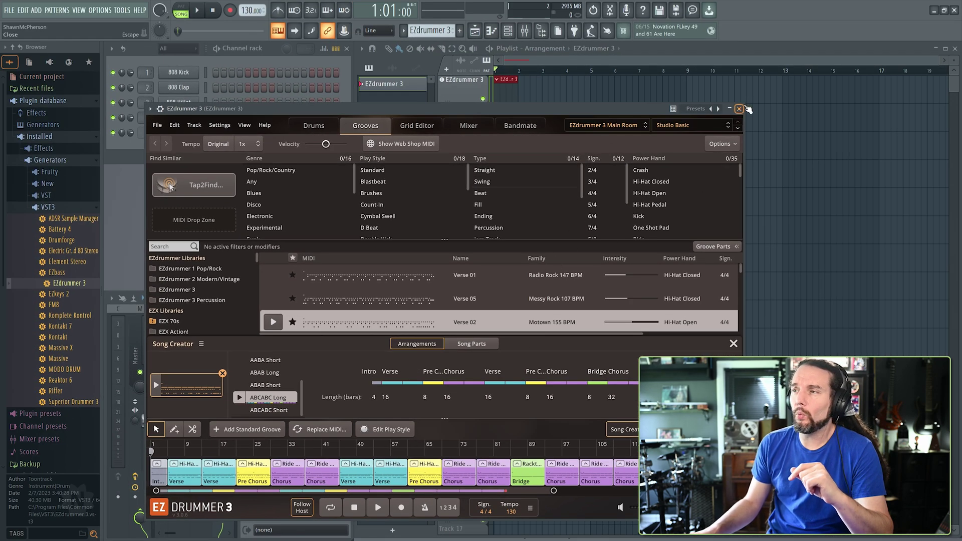
Reopen EZdrummer 3, play then stop the drum song in both transports, and close the plugin window
left_click(739, 109)
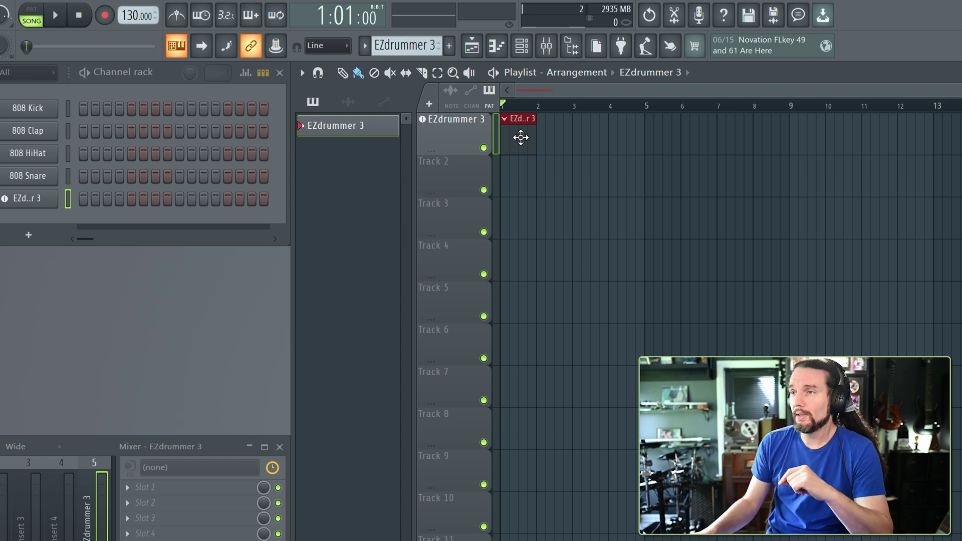
left_click(430, 125)
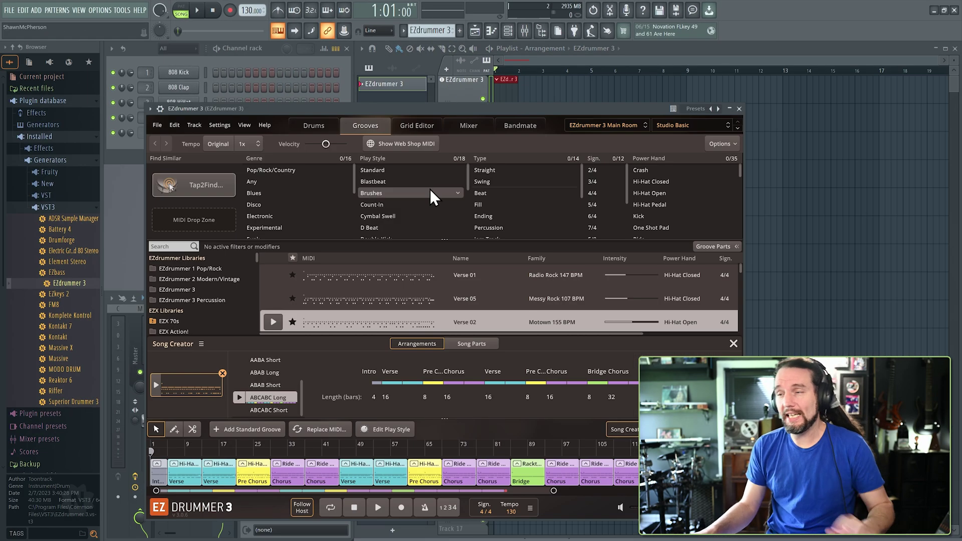
left_click(198, 11)
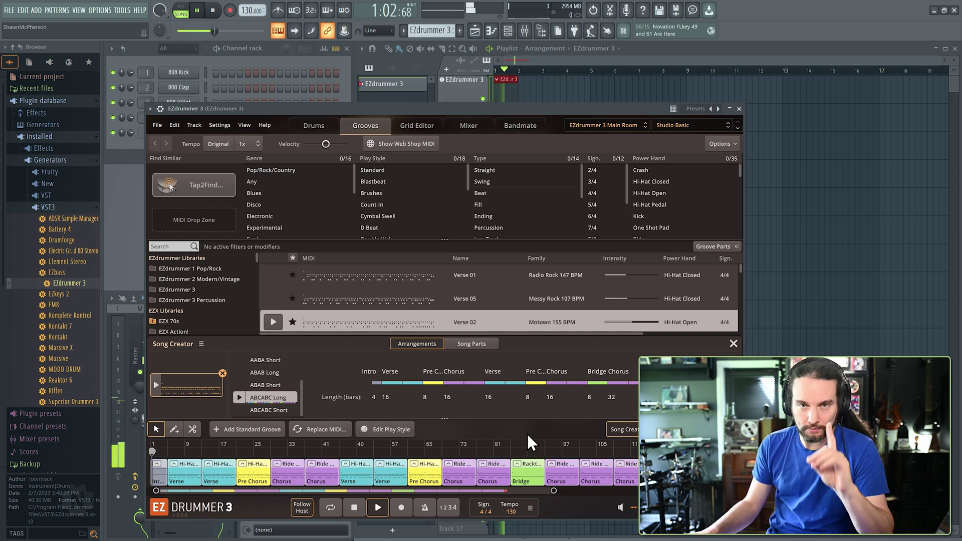
left_click(354, 508)
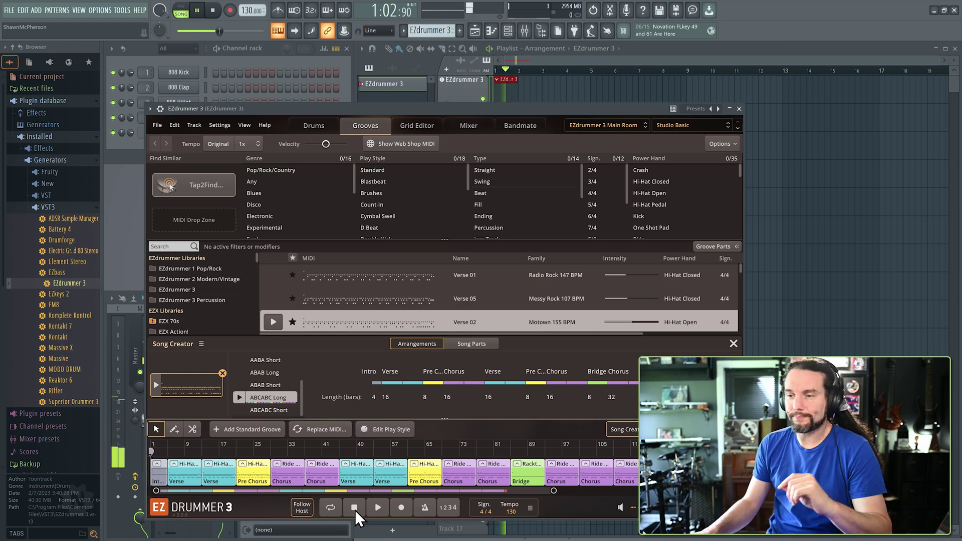
left_click(219, 17)
left_click(738, 109)
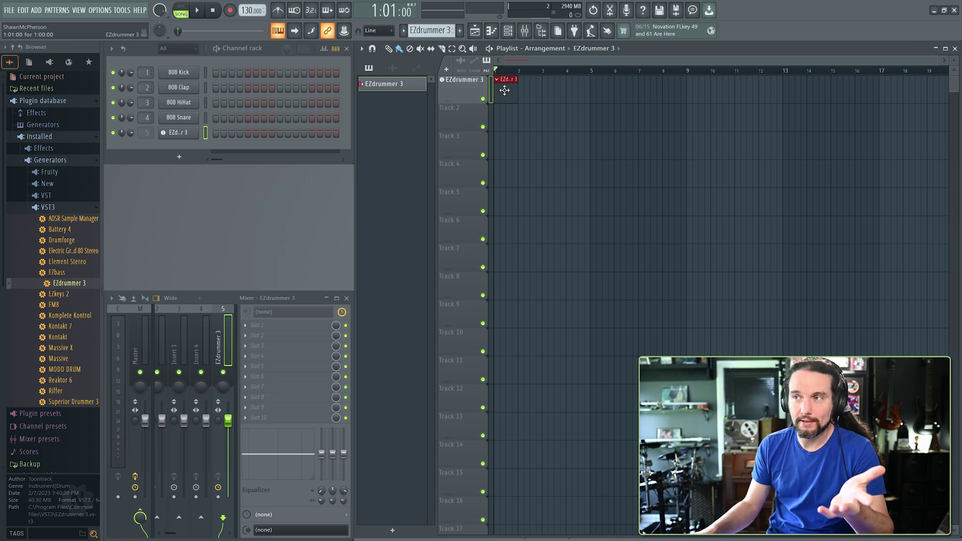
Reopen EZdrummer 3 from its track, shift the window left, drag out the song parts, and show the Drums page
left_click(470, 92)
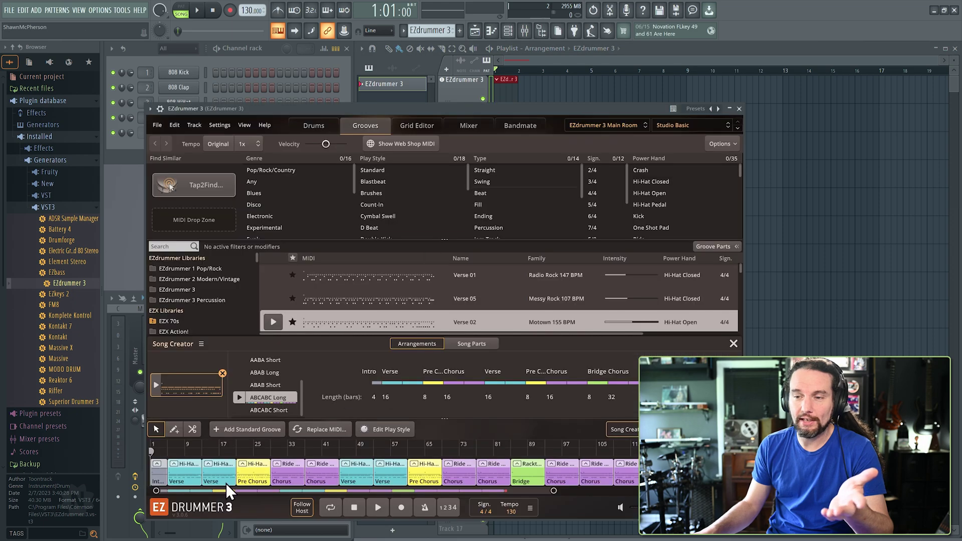
left_click(738, 108)
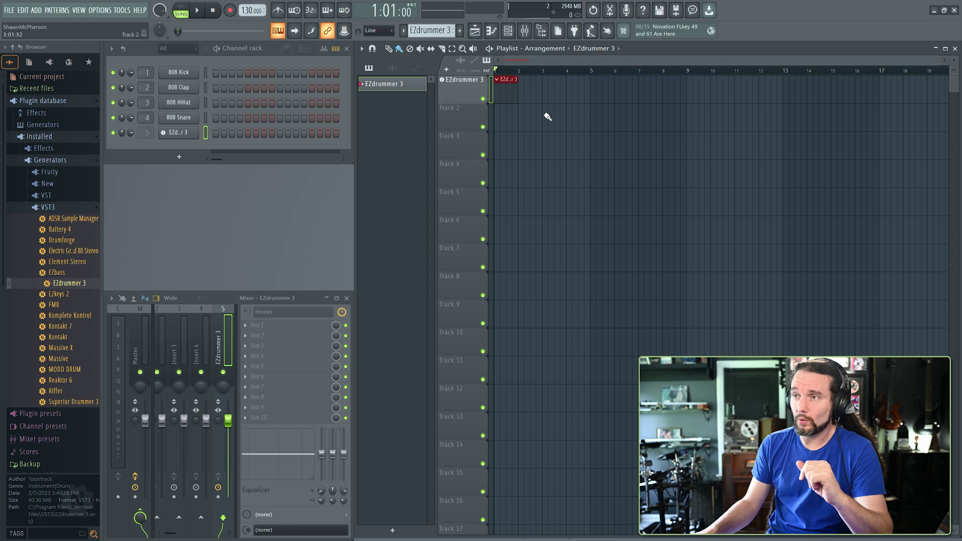
left_click(465, 94)
left_click_drag(468, 112, 433, 116)
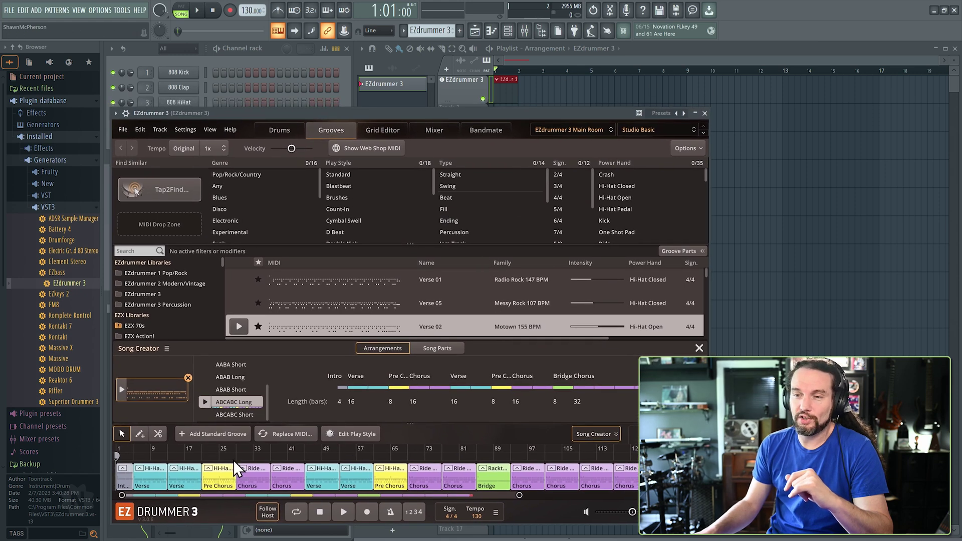
left_click_drag(181, 483, 124, 467)
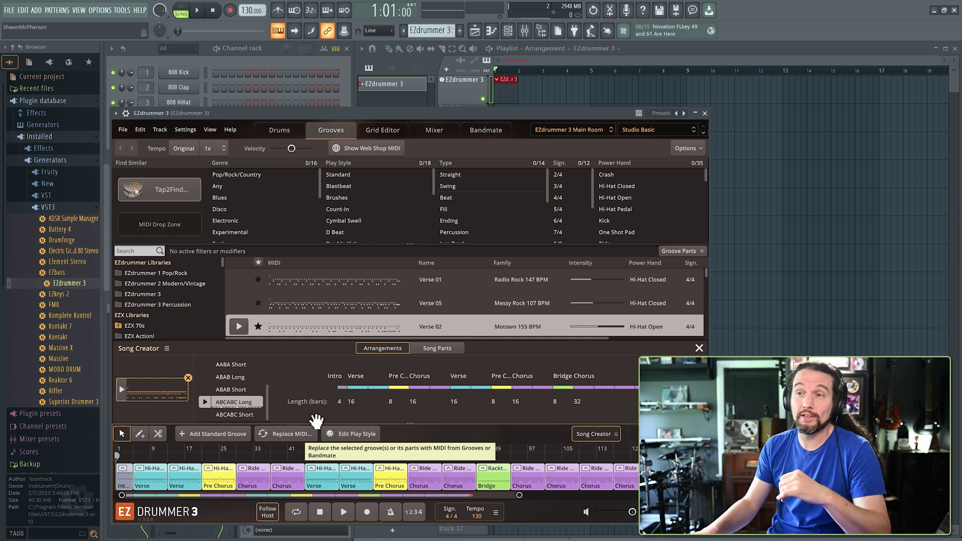
left_click(298, 137)
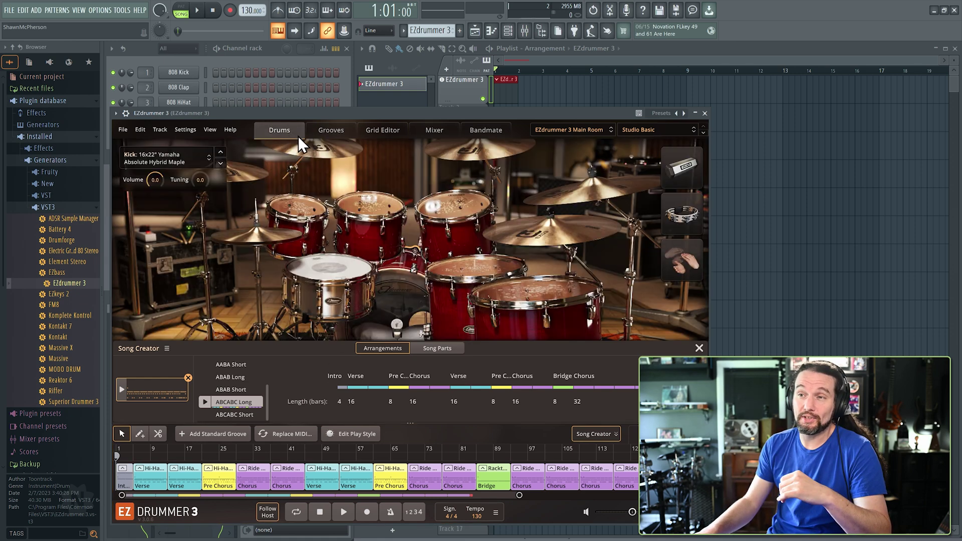
Cycle through EZdrummer's Grooves, Grid Editor, Mixer and Bandmate pages, ending back on Grooves
left_click(341, 129)
left_click(380, 128)
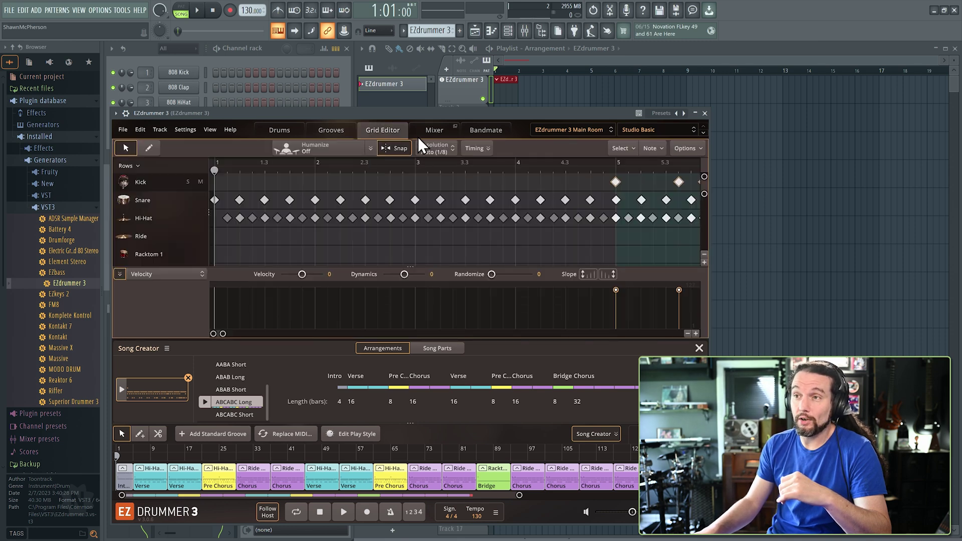
left_click(434, 131)
left_click(488, 132)
left_click(381, 131)
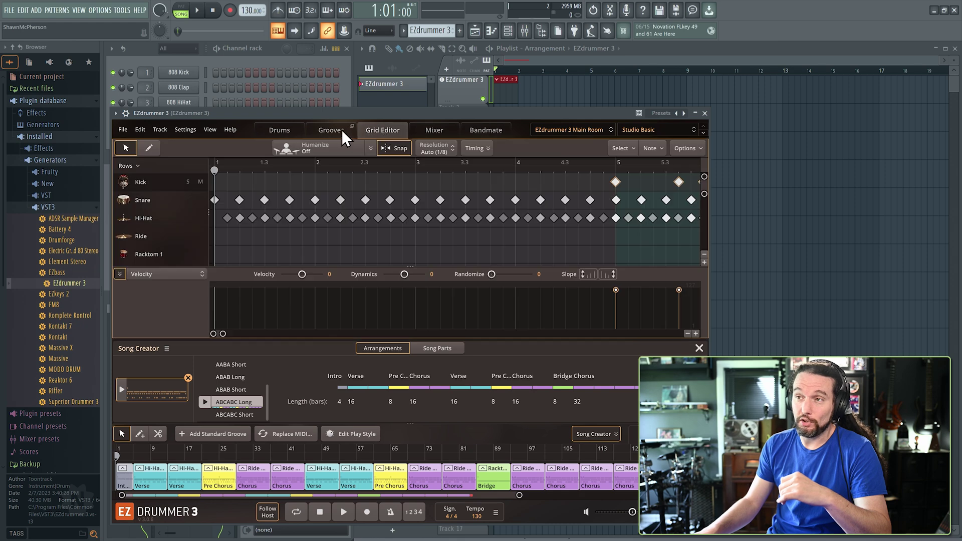
left_click(340, 131)
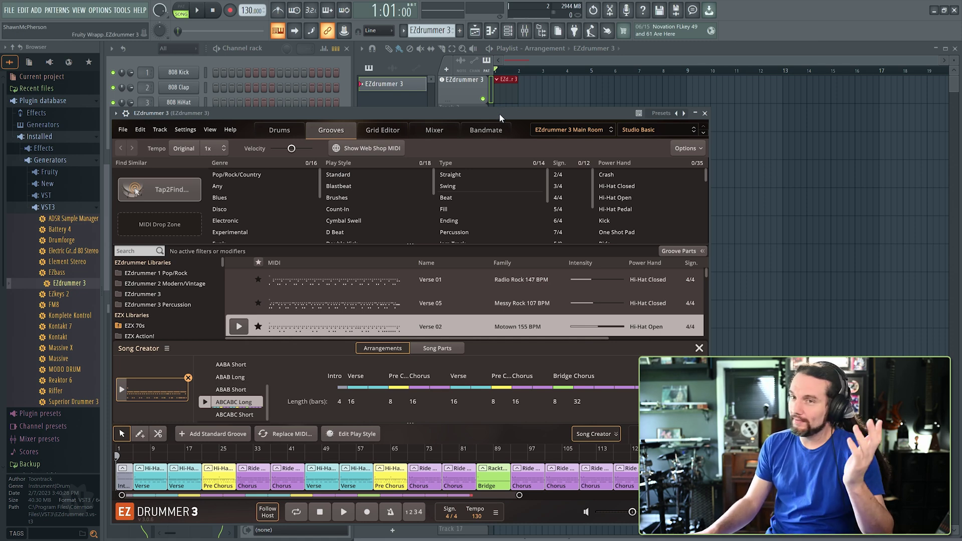
left_click_drag(499, 113, 497, 114)
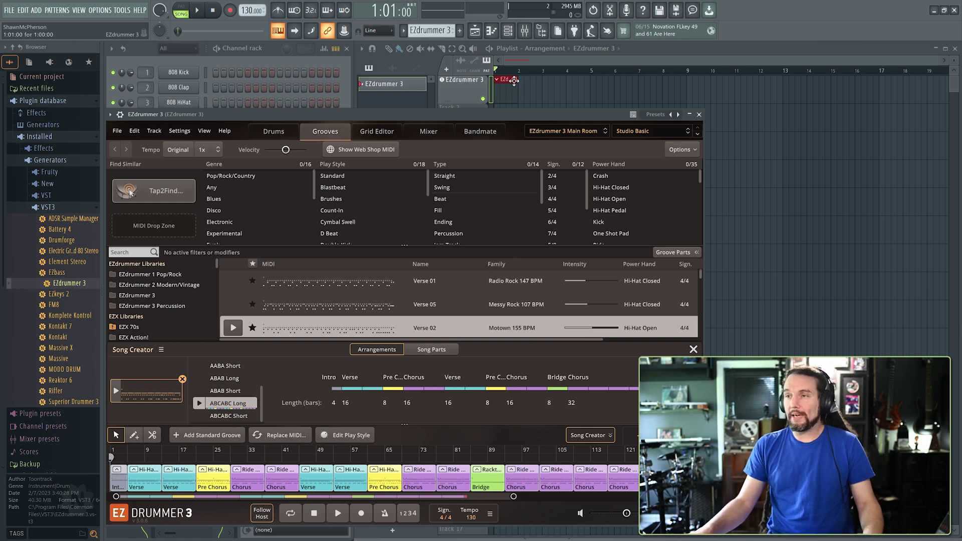
key("space")
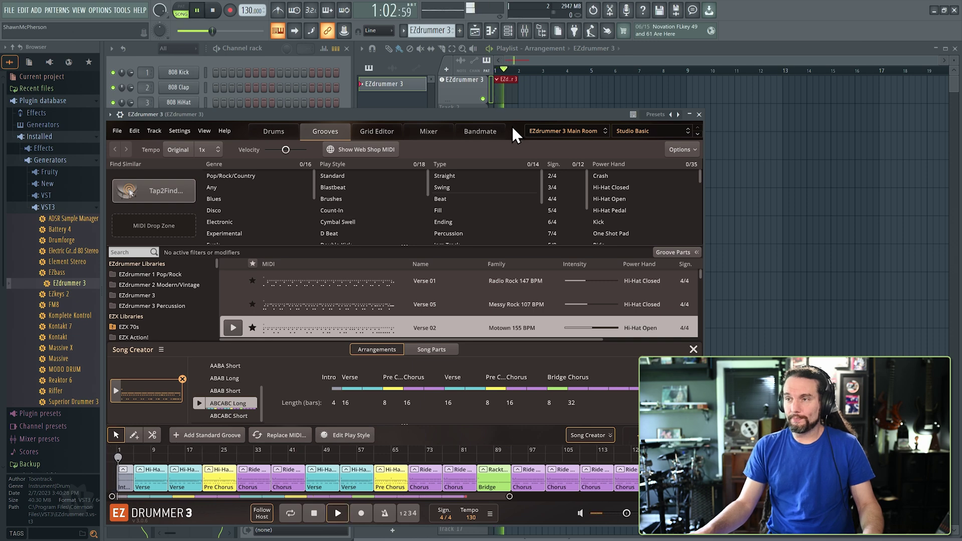
key("space")
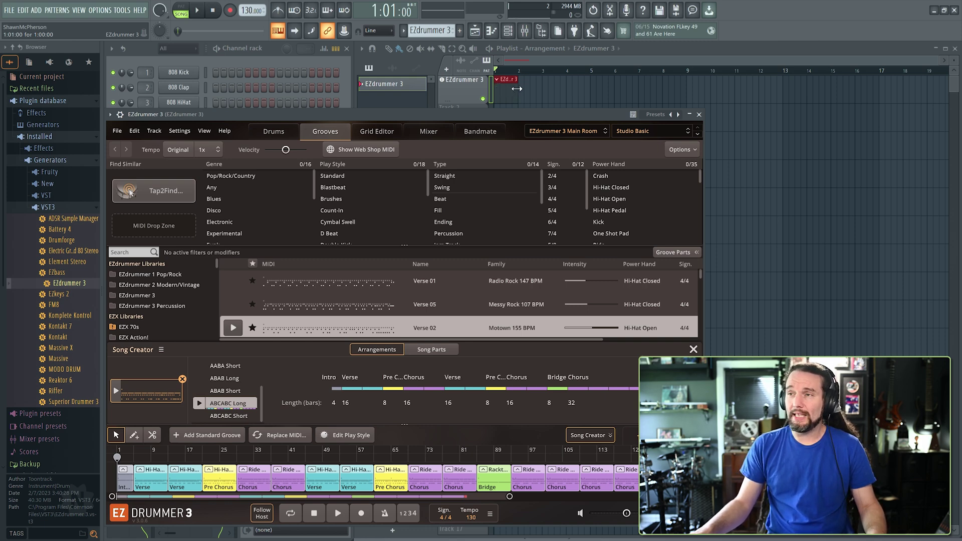
Stretch the EZdrummer 3 clip on Track 1 to about 783 bars, zooming the playlist out as needed
left_click_drag(516, 89, 818, 89)
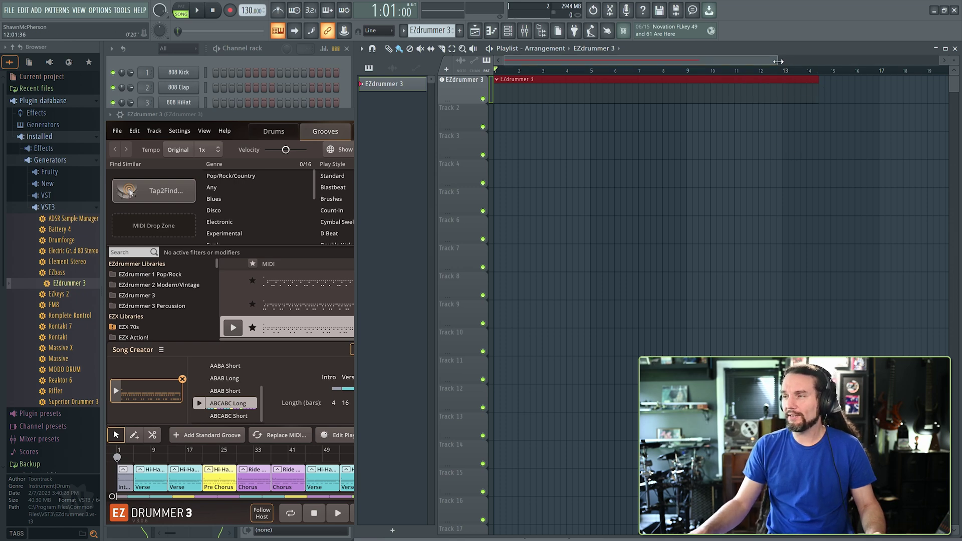
left_click_drag(778, 60, 947, 54)
left_click_drag(696, 79, 743, 95)
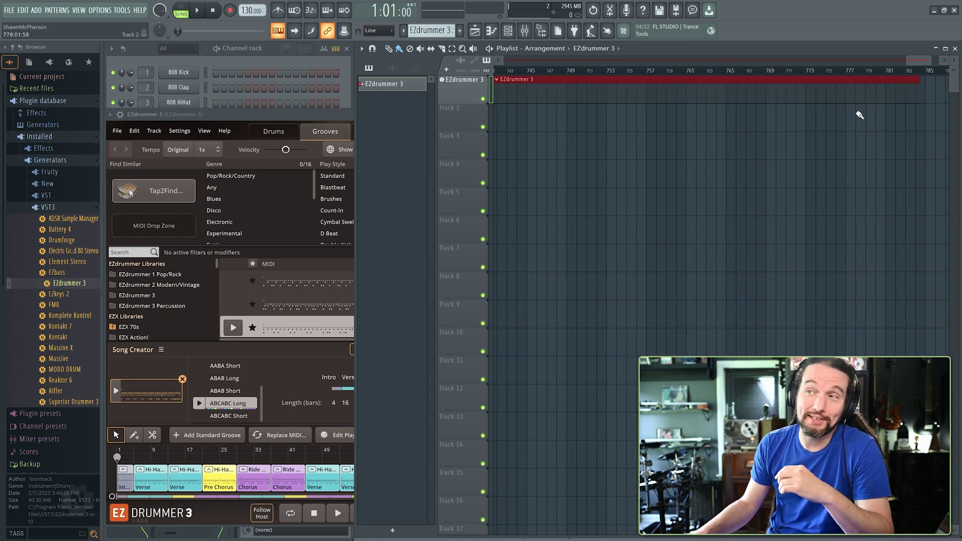
left_click_drag(906, 61, 499, 69)
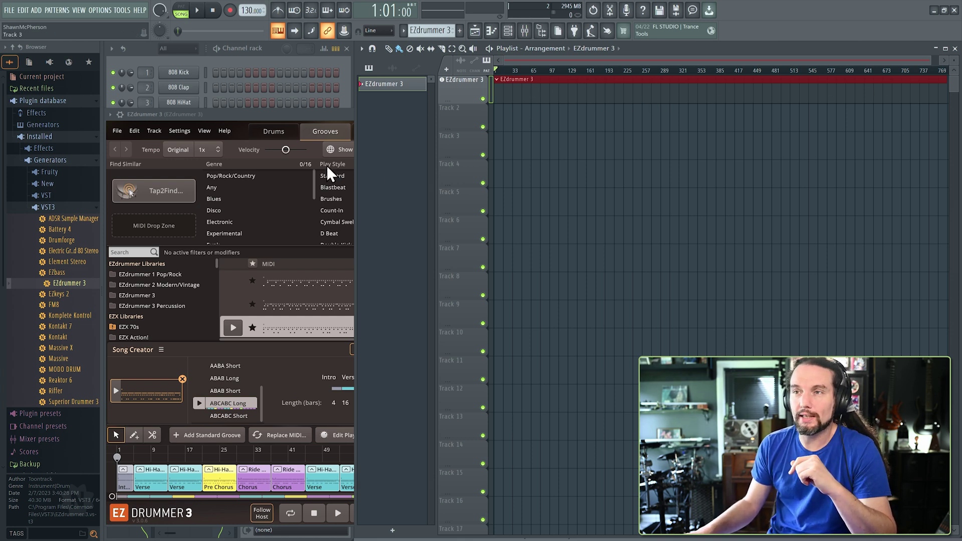
Bring EZdrummer 3 forward, play the project, then stop both EZdrummer and FL Studio to return to 1:01:00
left_click(286, 115)
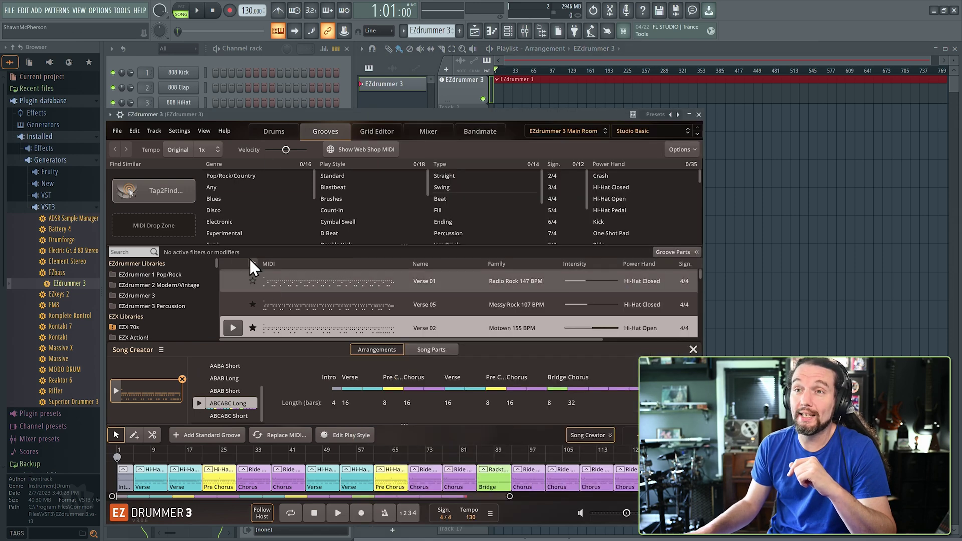
left_click(199, 11)
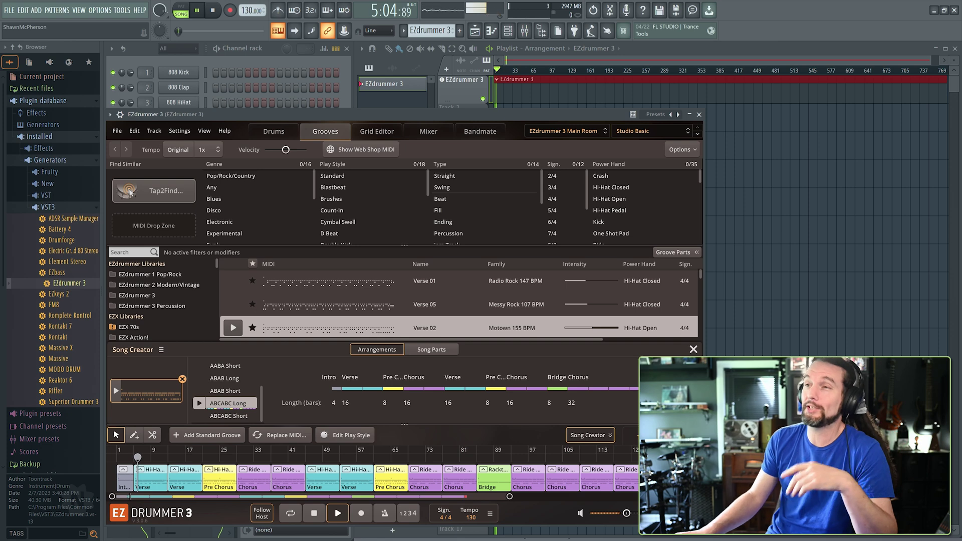
left_click(313, 513)
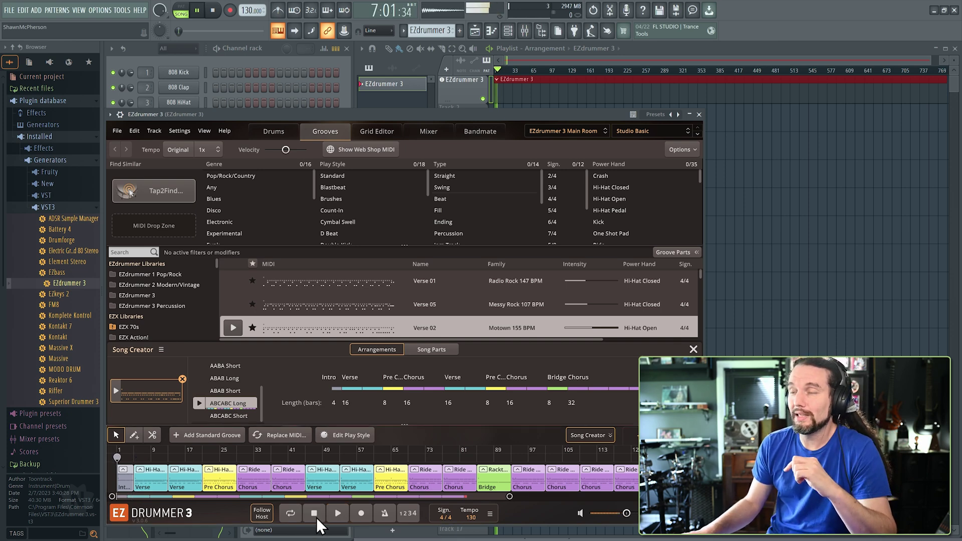
left_click(212, 10)
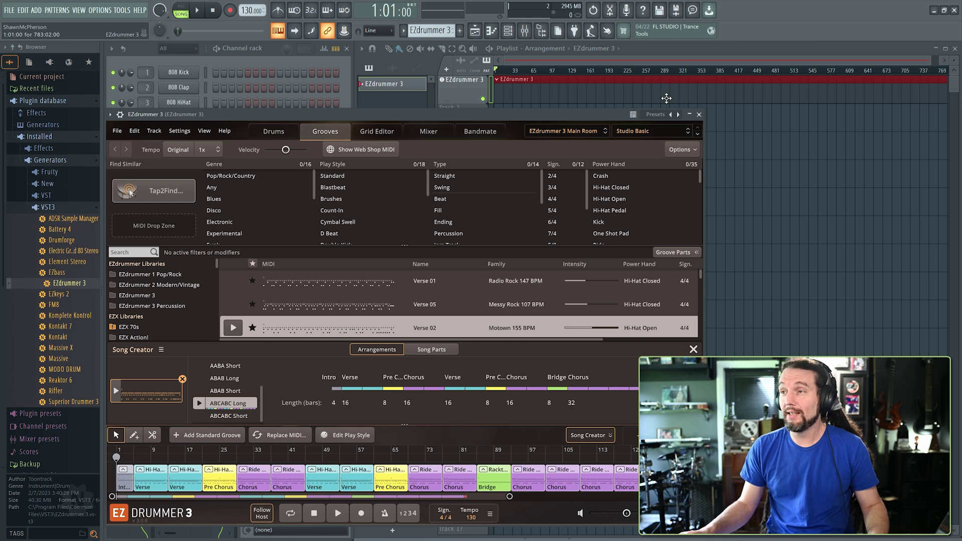
Move the song position to bar 690 and briefly play from there
left_click(683, 71)
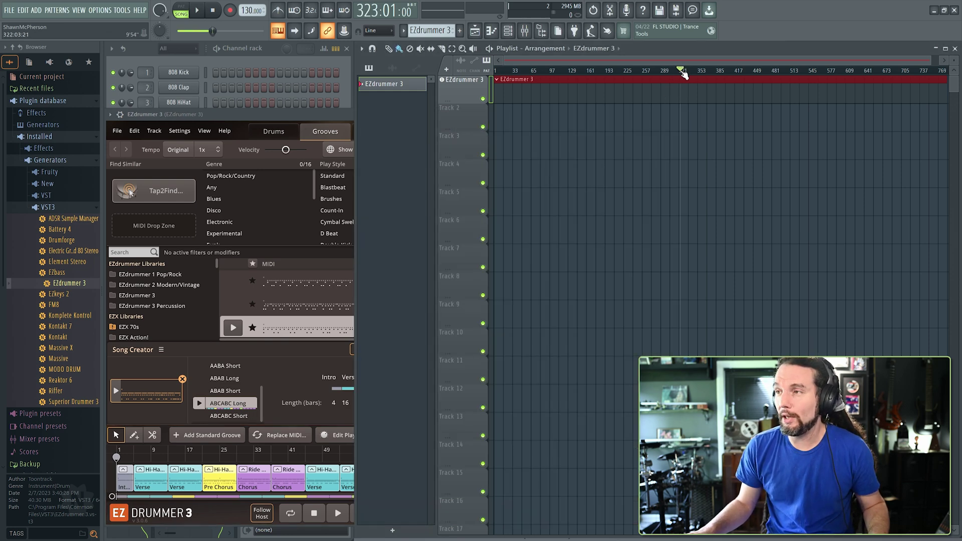
left_click_drag(815, 73, 897, 75)
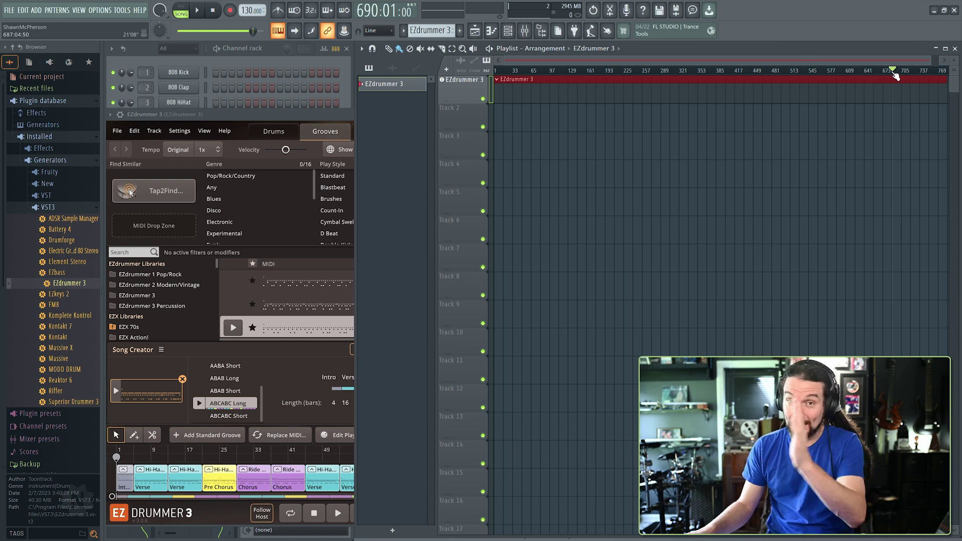
key("space")
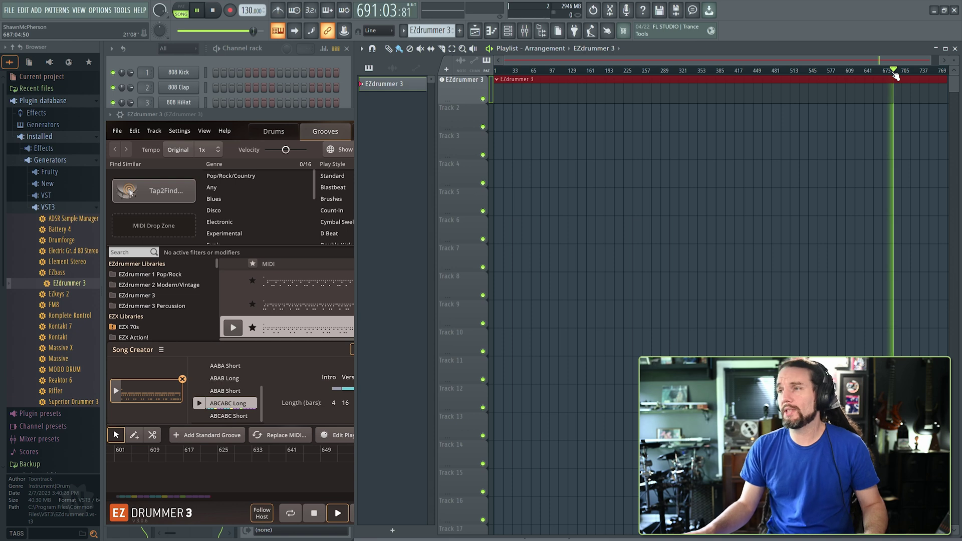
key("space")
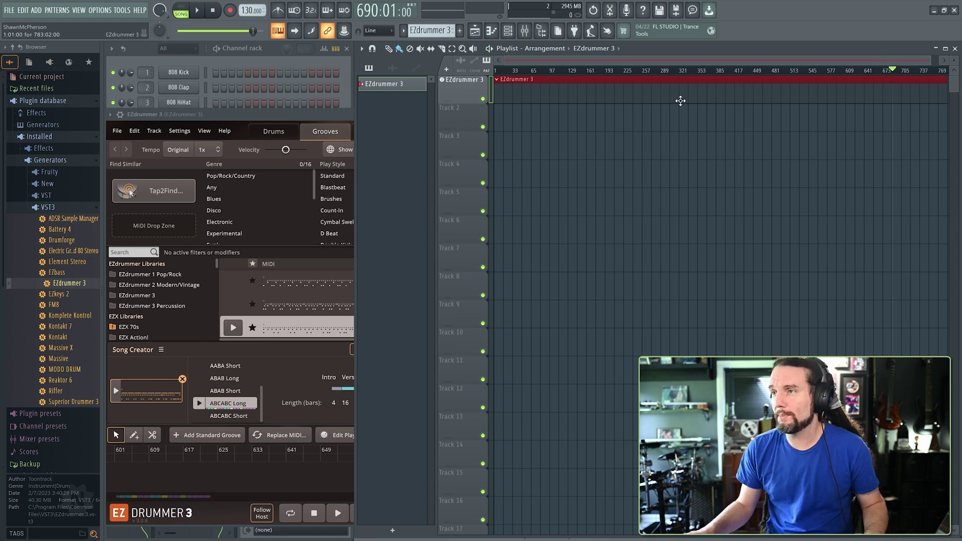
Play from bar 95, then bring EZdrummer 3 up on its Drums page
left_click(553, 75)
key("space")
key("space")
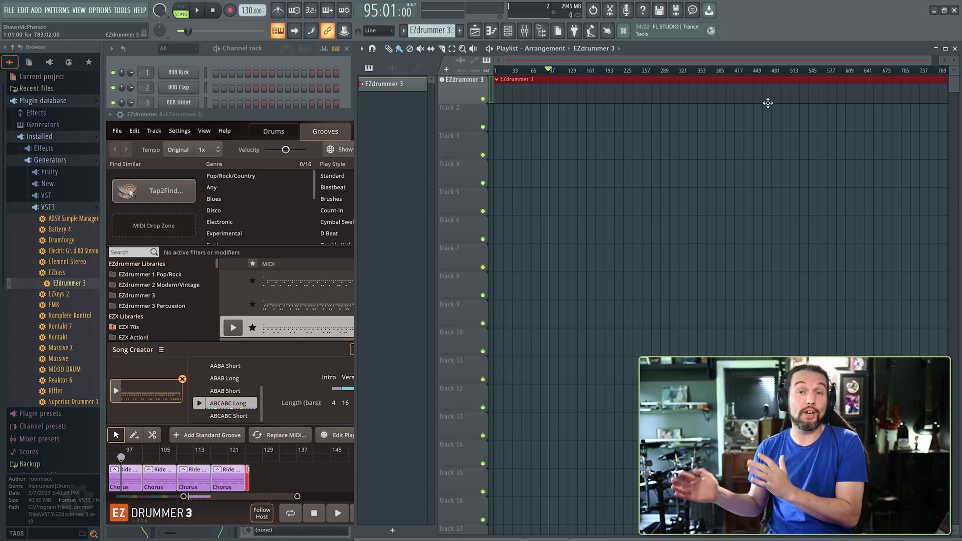
left_click(283, 115)
left_click(270, 134)
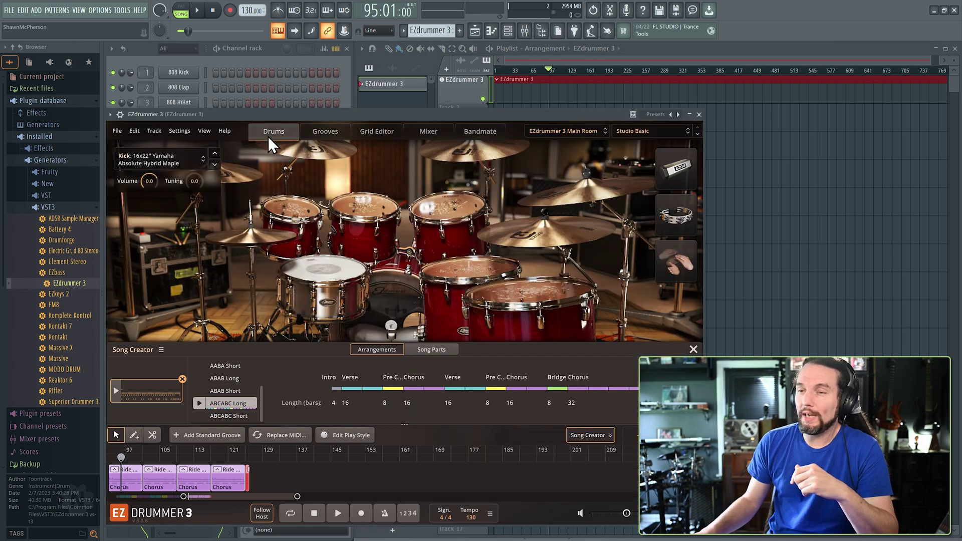
Enlarge the drum kit view, then browse FILE > New from template and close it without choosing
left_click_drag(694, 350, 695, 354)
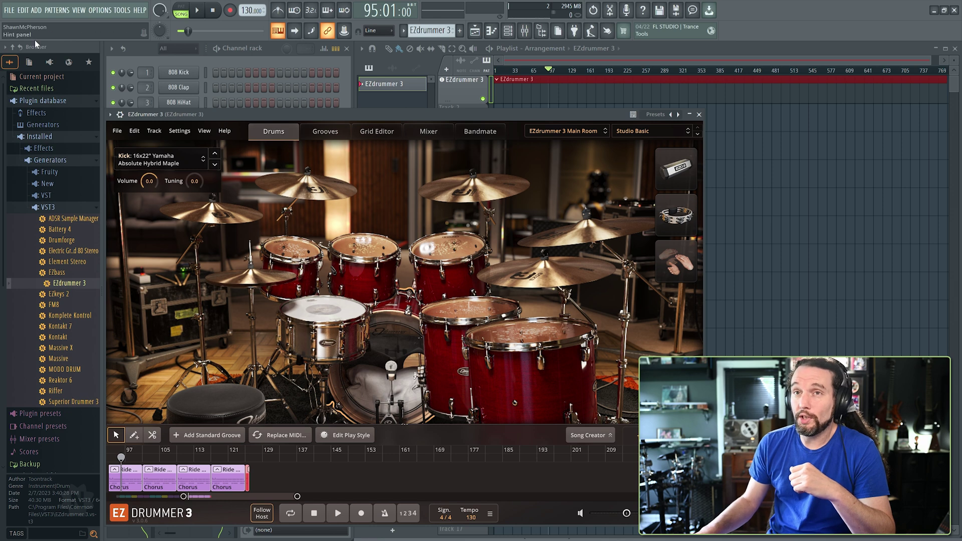
left_click(11, 12)
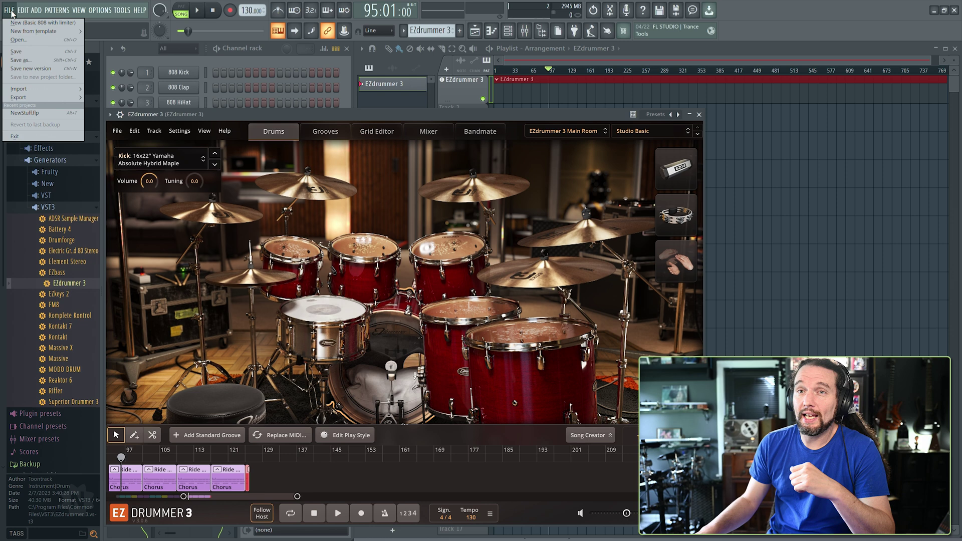
mouse_move(18, 33)
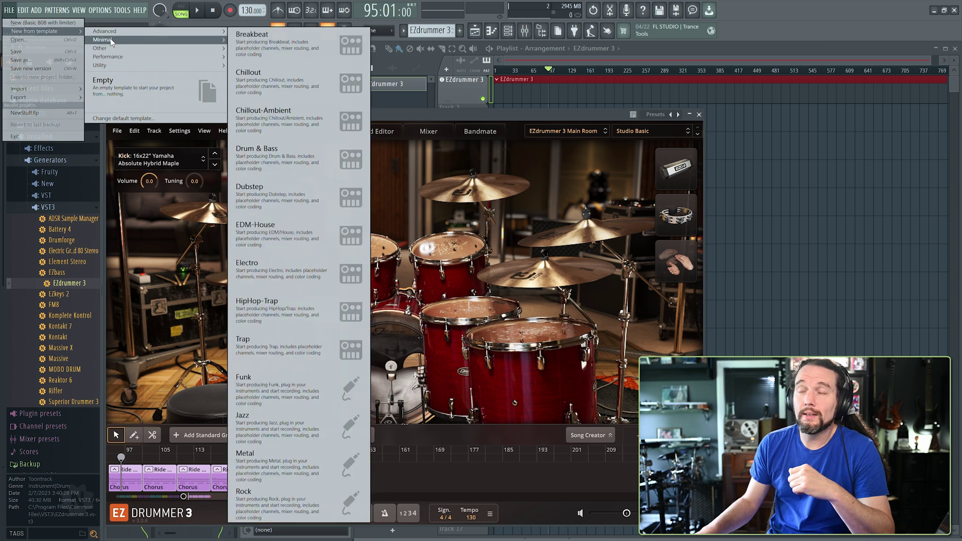
left_click(773, 31)
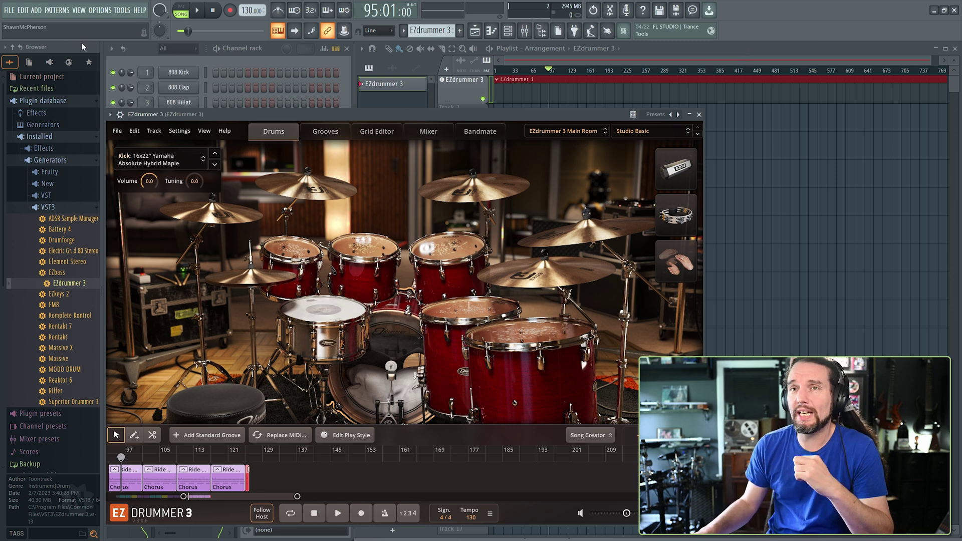
Save As 'Tooontrack Template', setting the project folder location to the Desktop
left_click(9, 11)
left_click(20, 60)
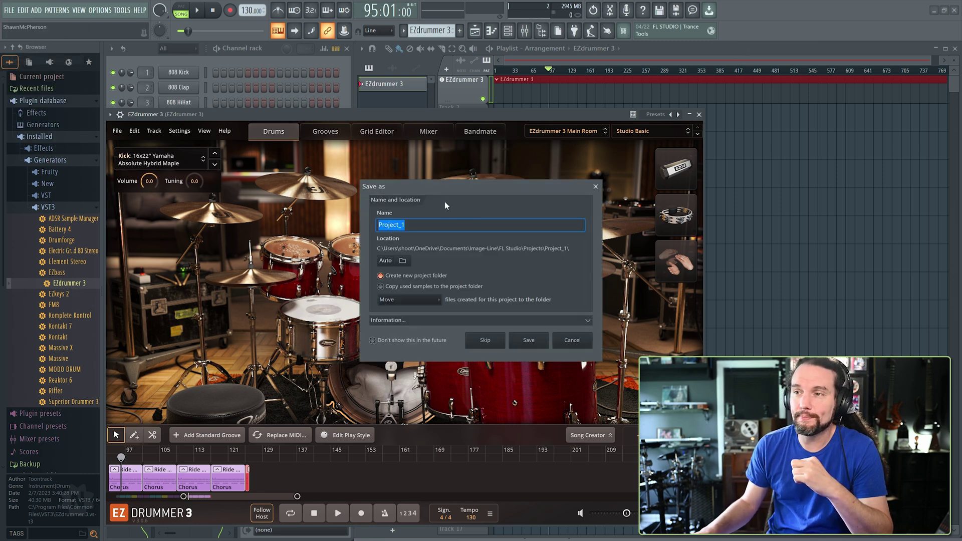
left_click(435, 225)
key("ctrl+a")
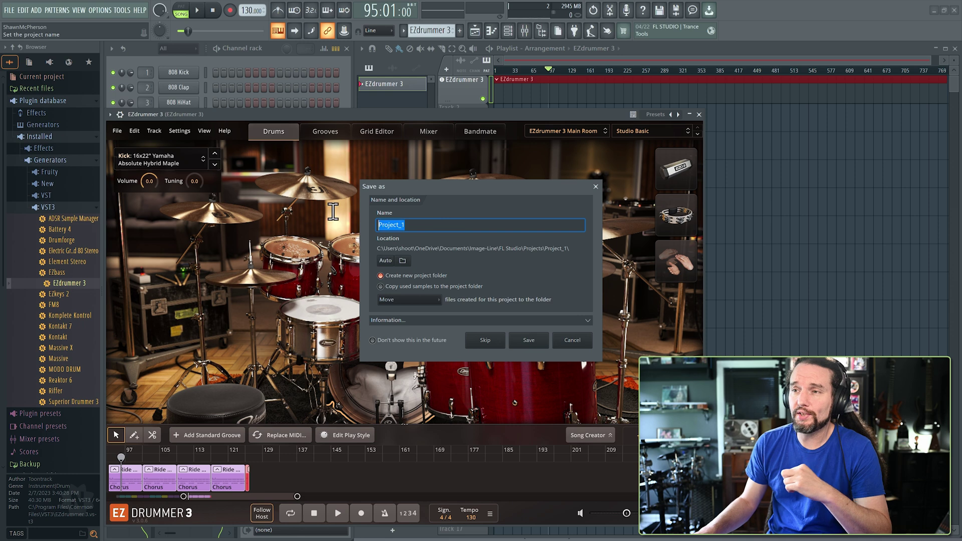
type("Tooon")
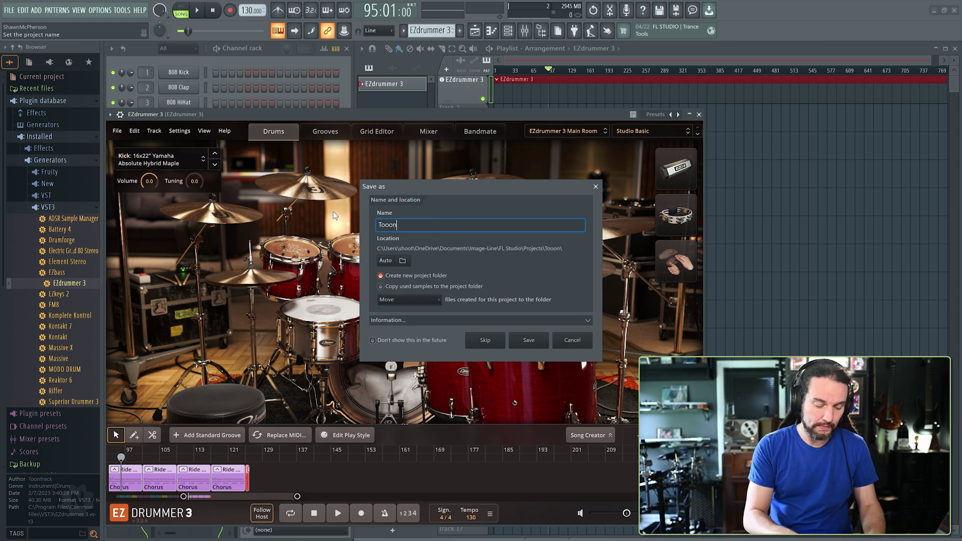
type("track Template")
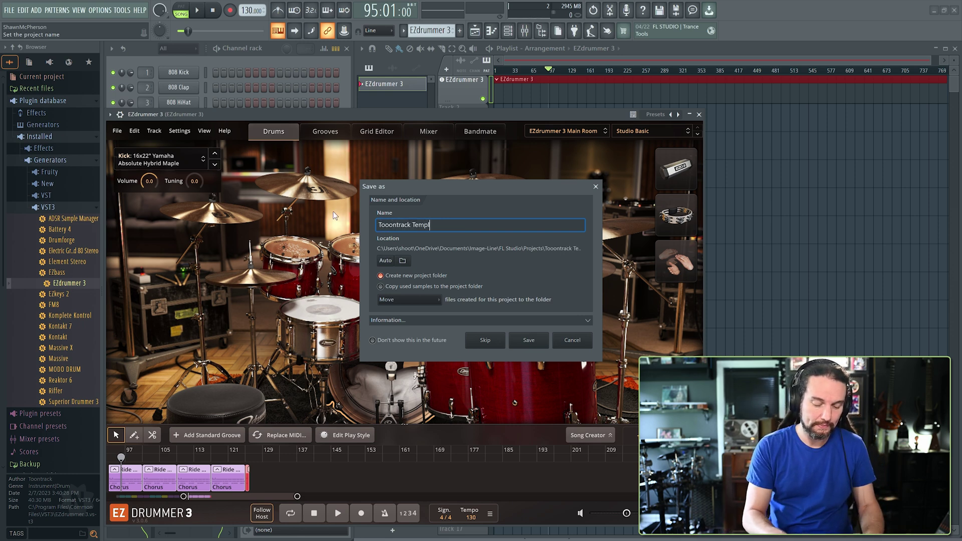
left_click(403, 261)
left_click(431, 275)
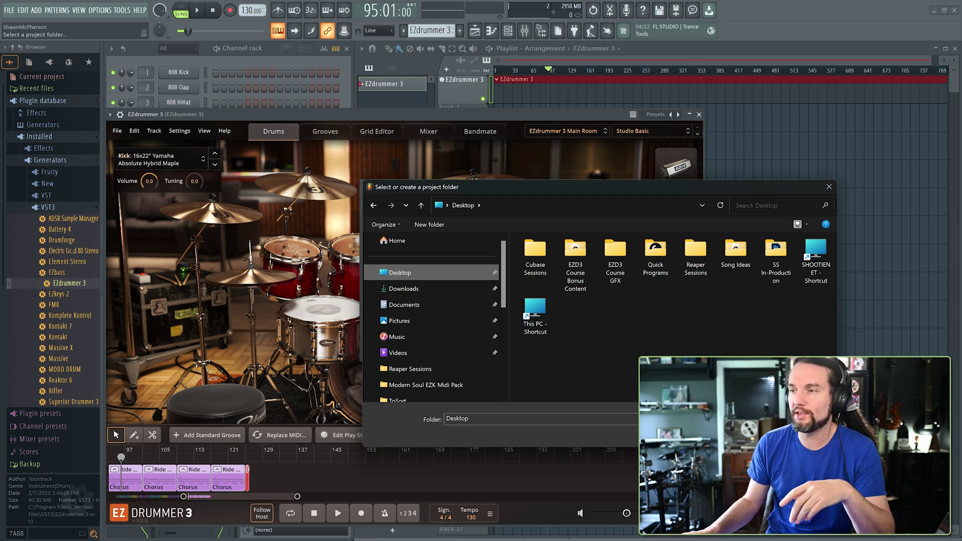
key("Return")
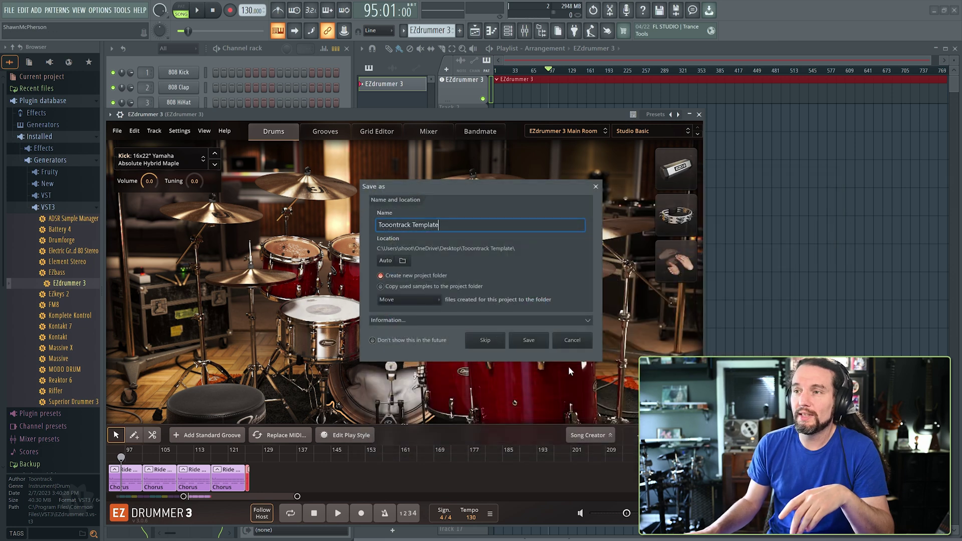
left_click(528, 341)
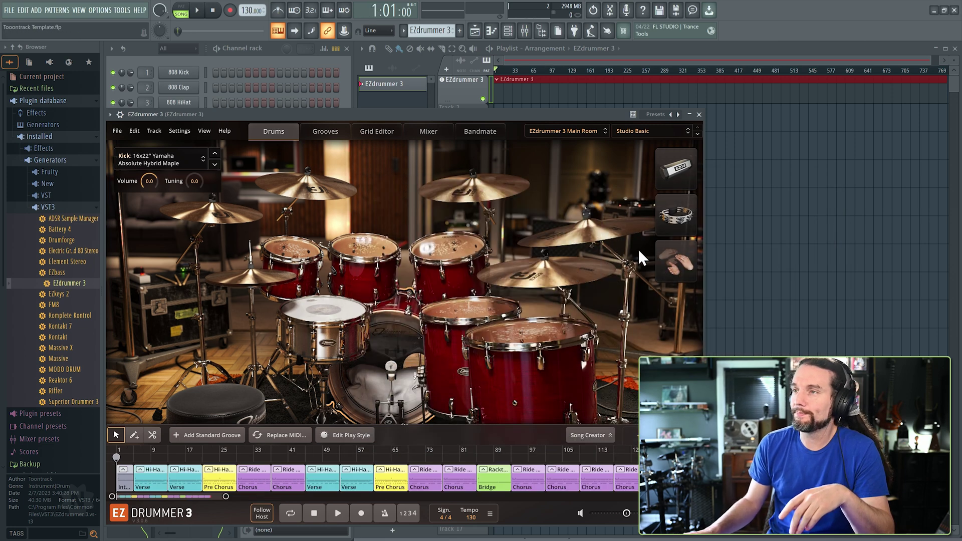
Minimize FL Studio, close the Bandmate Audio Files window, and shift the Templates window left
left_click(933, 10)
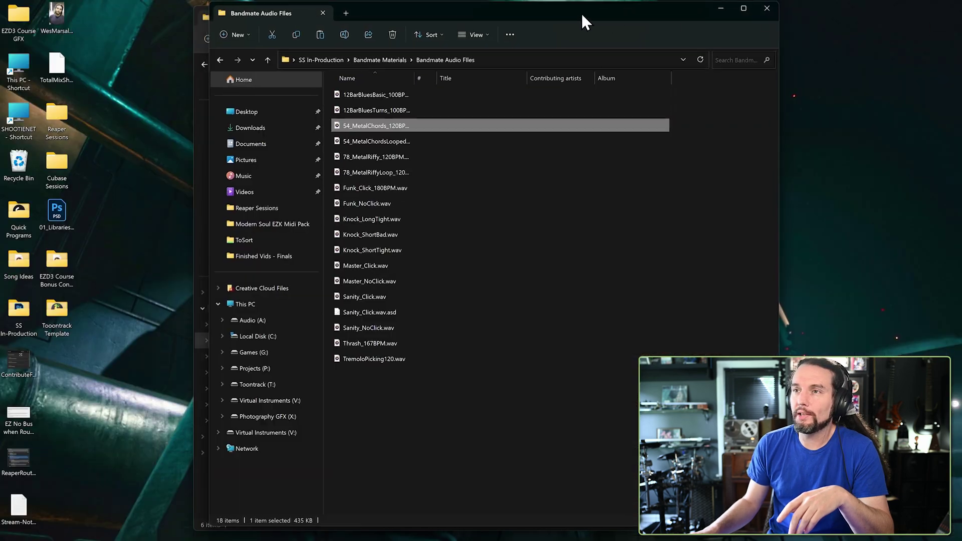
left_click_drag(579, 21, 611, 32)
left_click(796, 18)
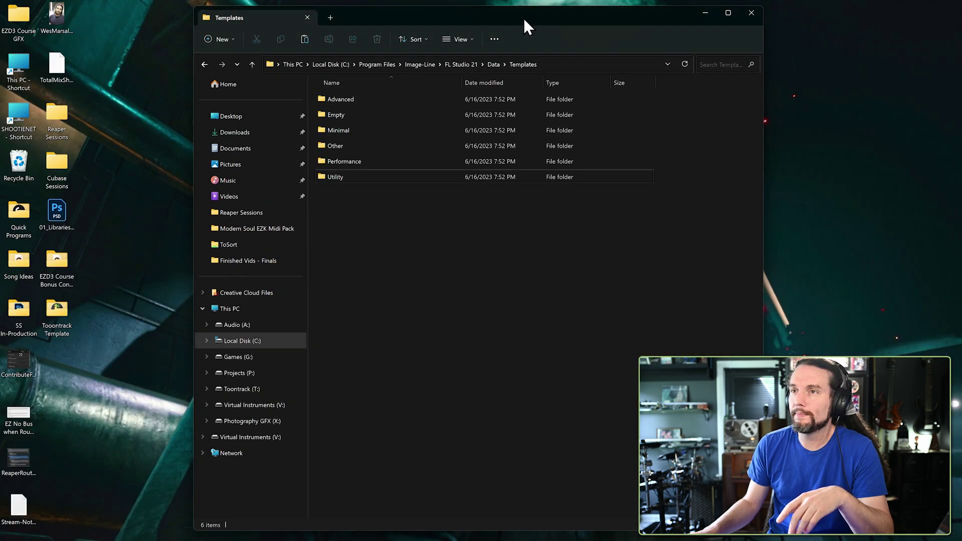
left_click_drag(526, 26, 494, 24)
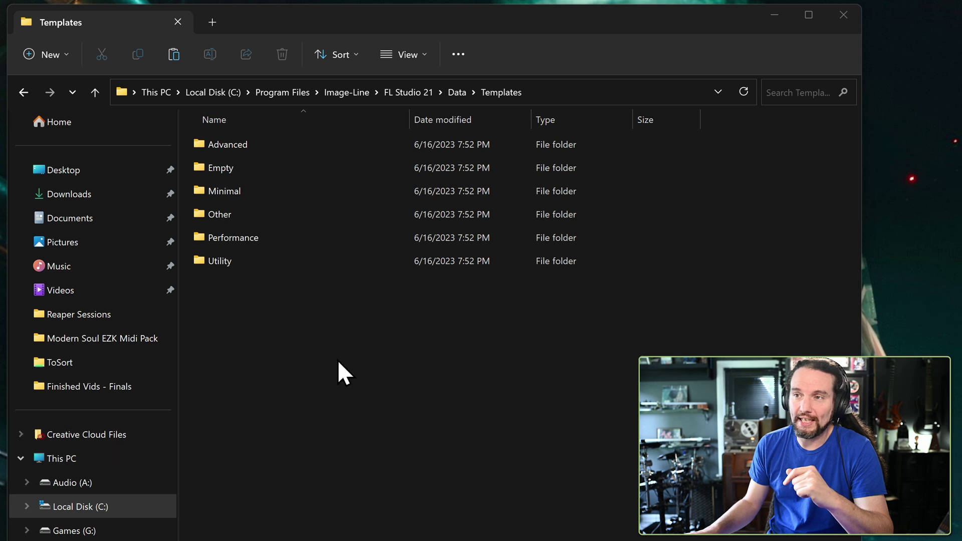
Create a new folder named Shootie inside FL Studio 21's Templates folder, granting permission
right_click(245, 342)
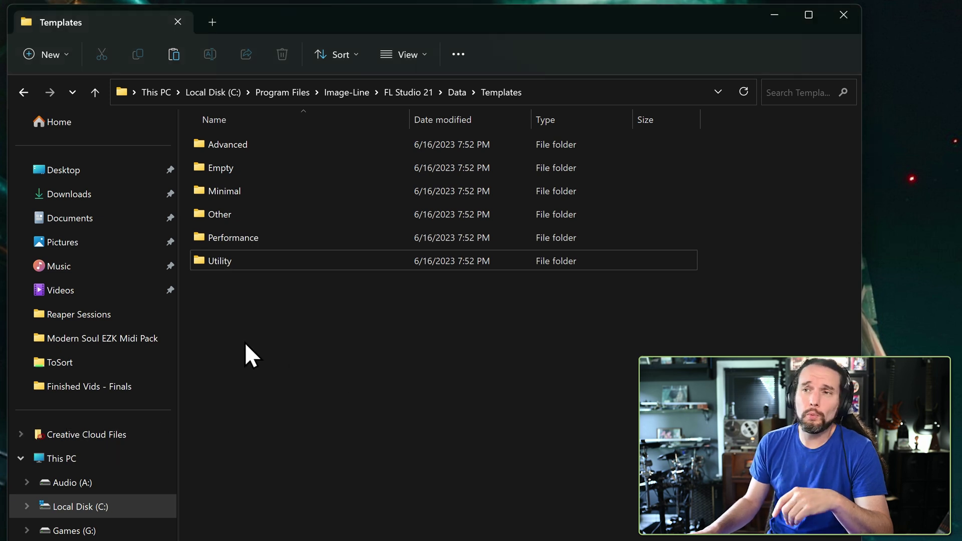
mouse_move(308, 466)
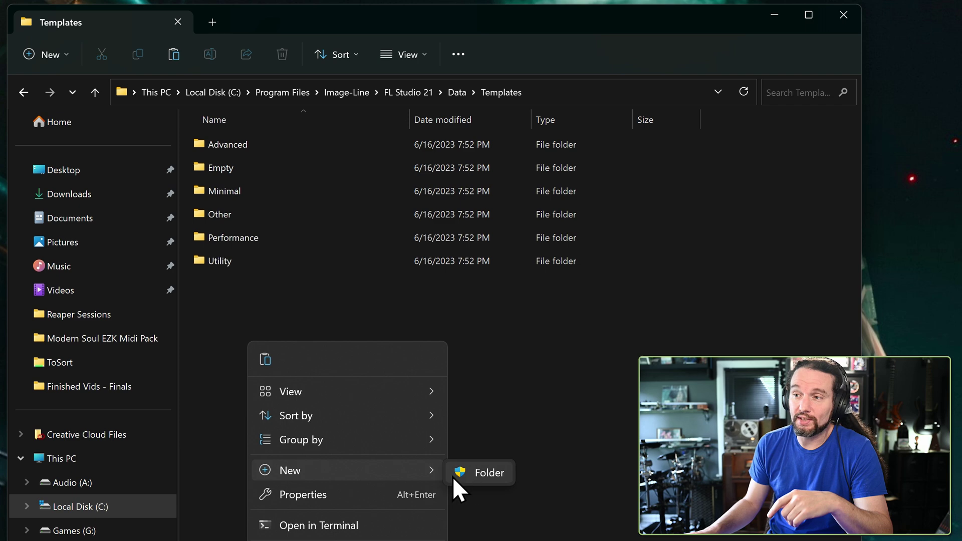
left_click(483, 471)
left_click(467, 458)
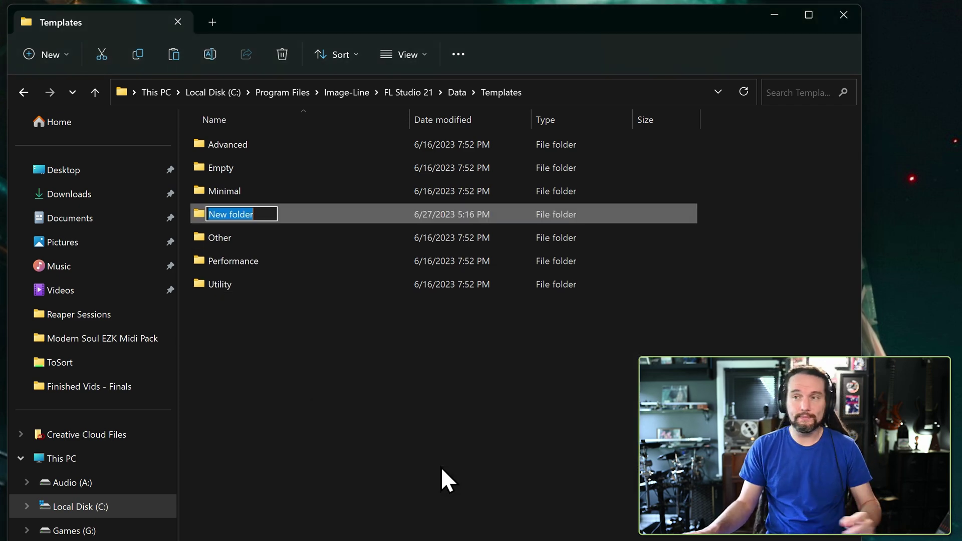
type("Shootie")
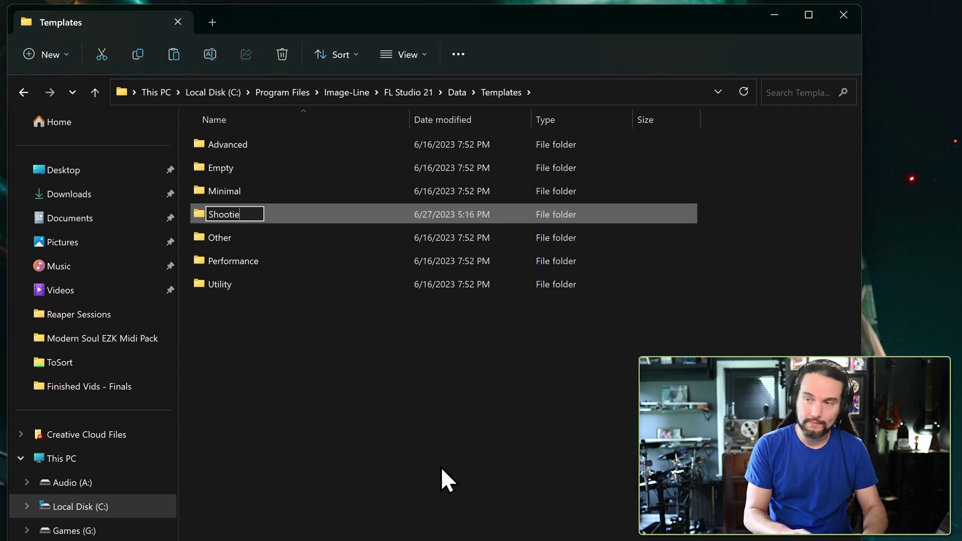
key("Return")
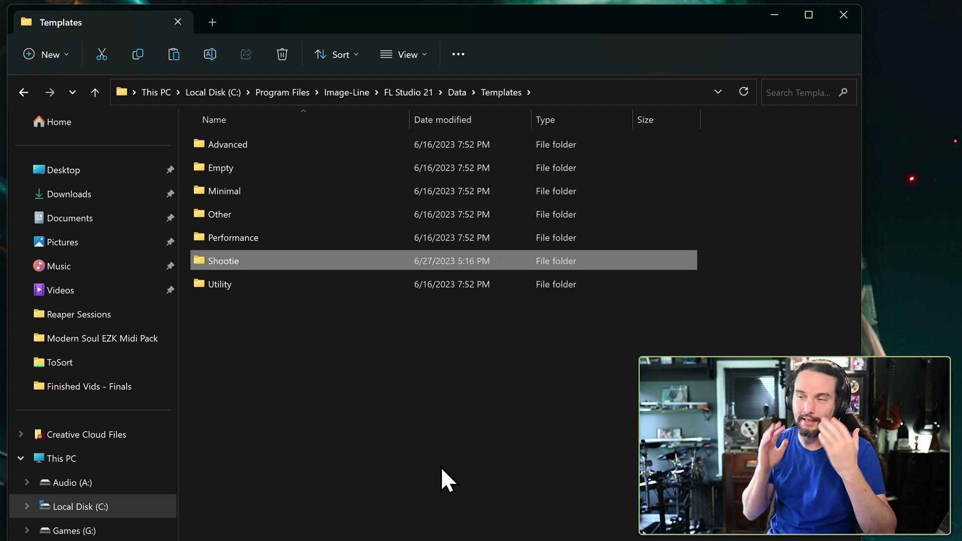
Move the Tooontrack Template folder from the Desktop into the new Shootie folder
left_click(57, 307)
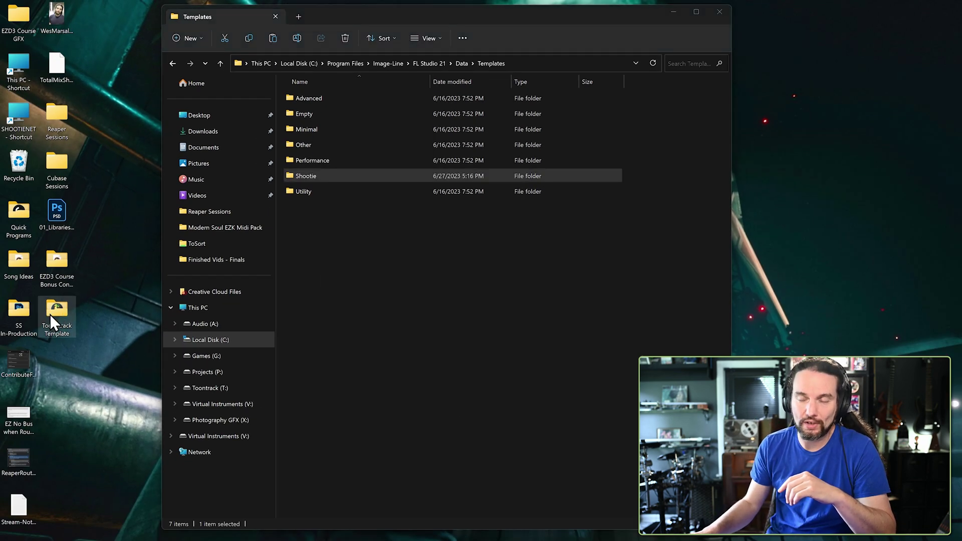
mouse_move(53, 311)
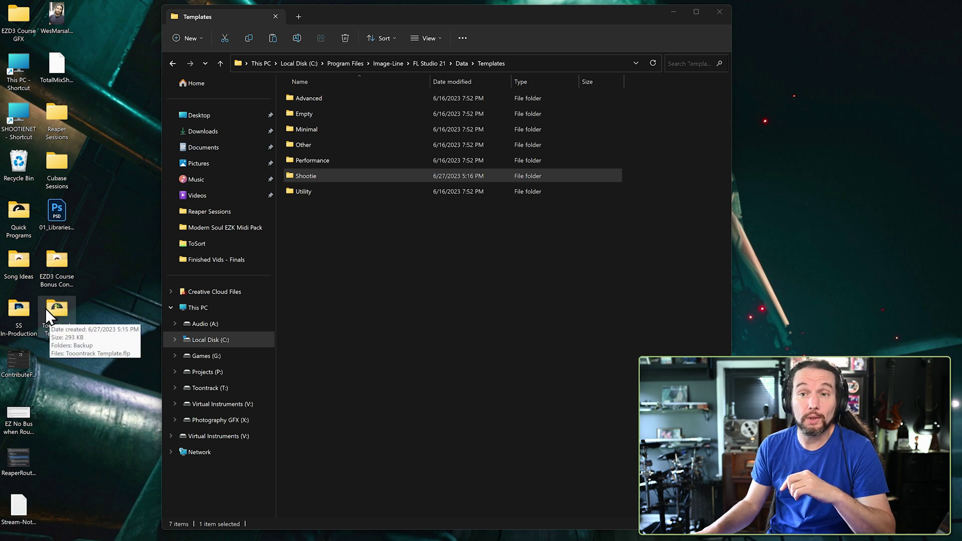
left_click_drag(58, 305, 315, 176)
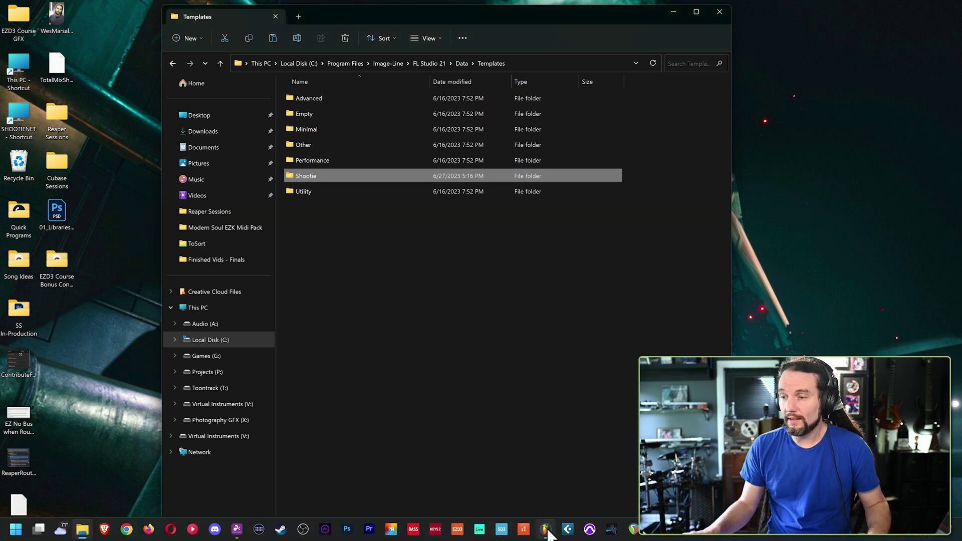
Close the running FL Studio and its plugin window, then relaunch FL Studio from the taskbar
left_click(548, 530)
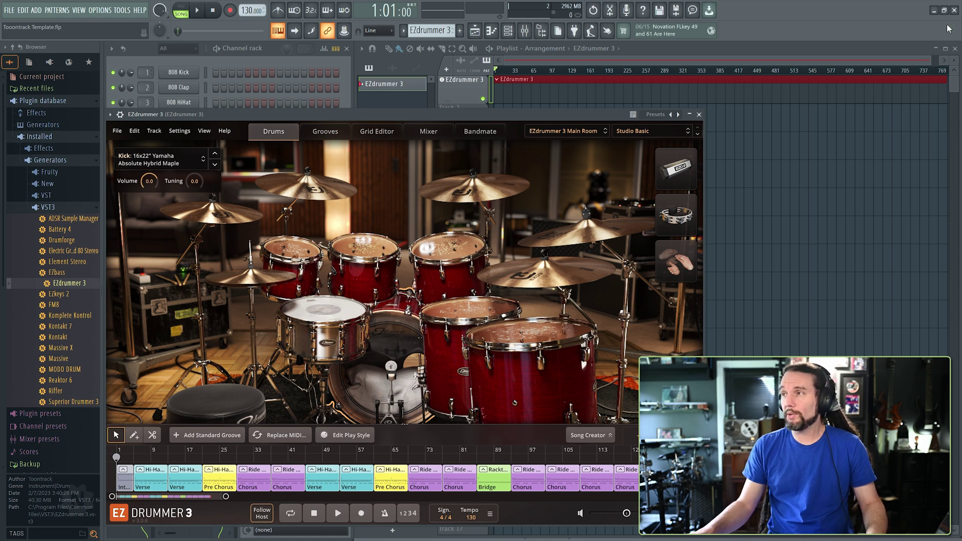
left_click(958, 14)
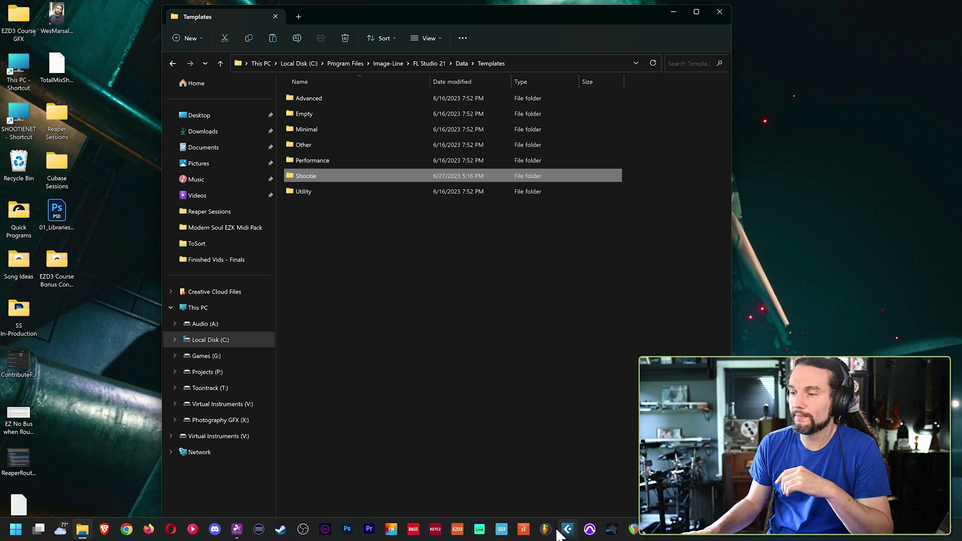
left_click(545, 530)
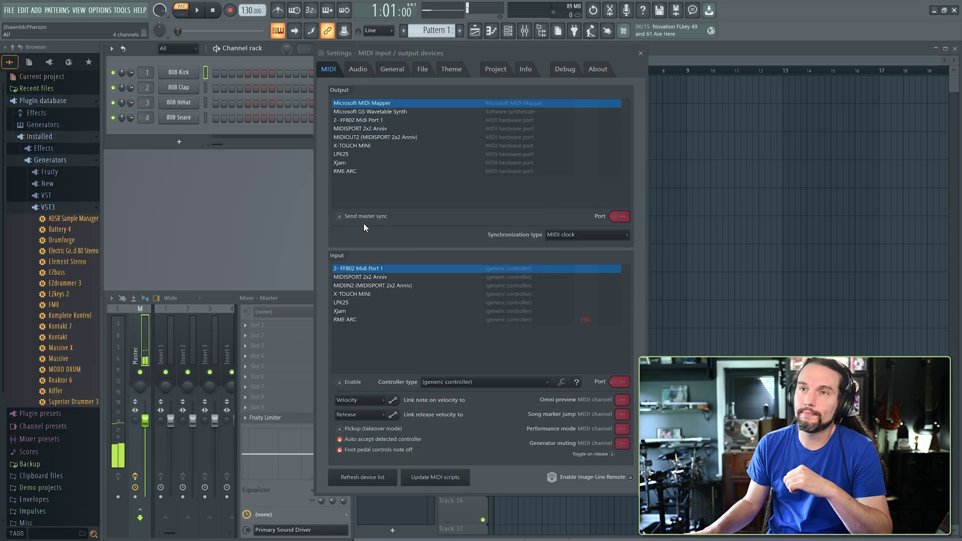
Dismiss the MIDI settings and start a new project from Shootie > Tooontrack Template
left_click(640, 53)
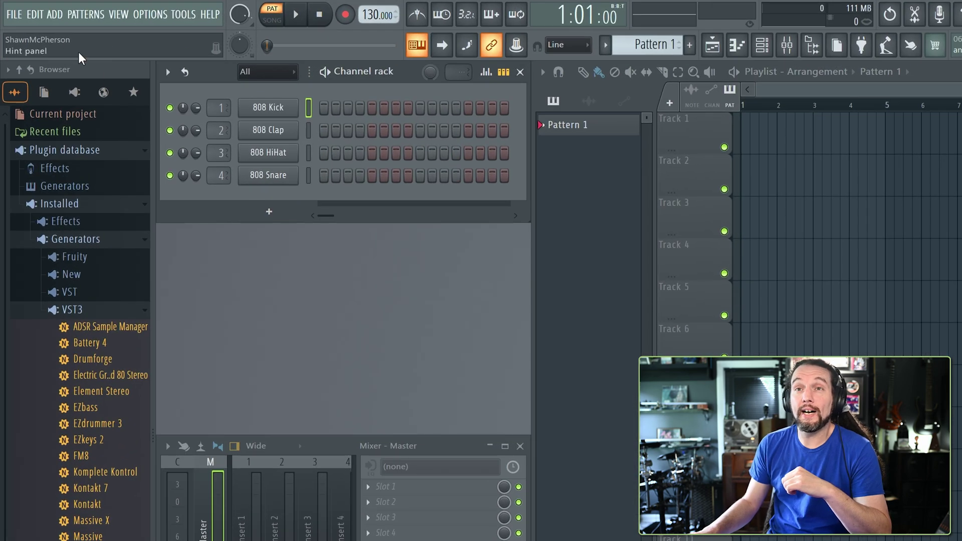
left_click(9, 11)
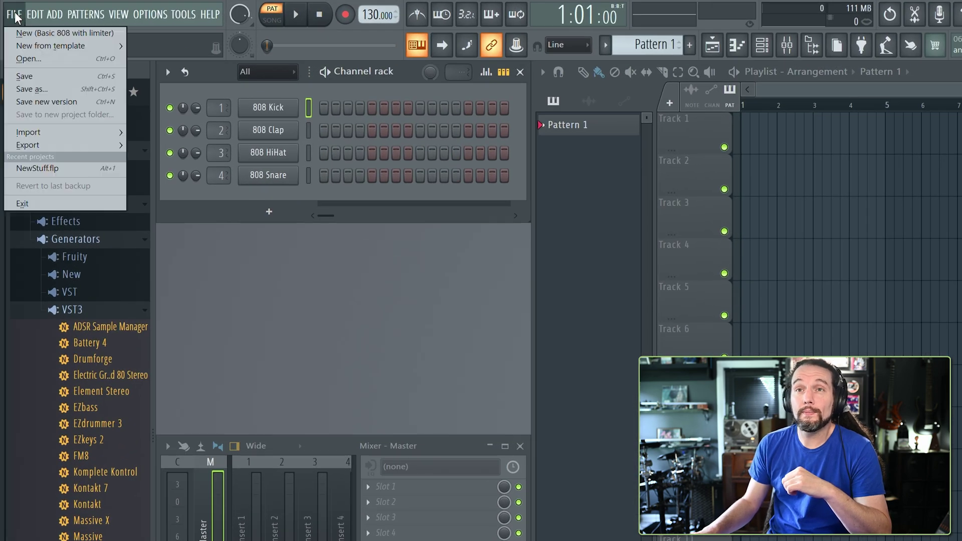
mouse_move(29, 47)
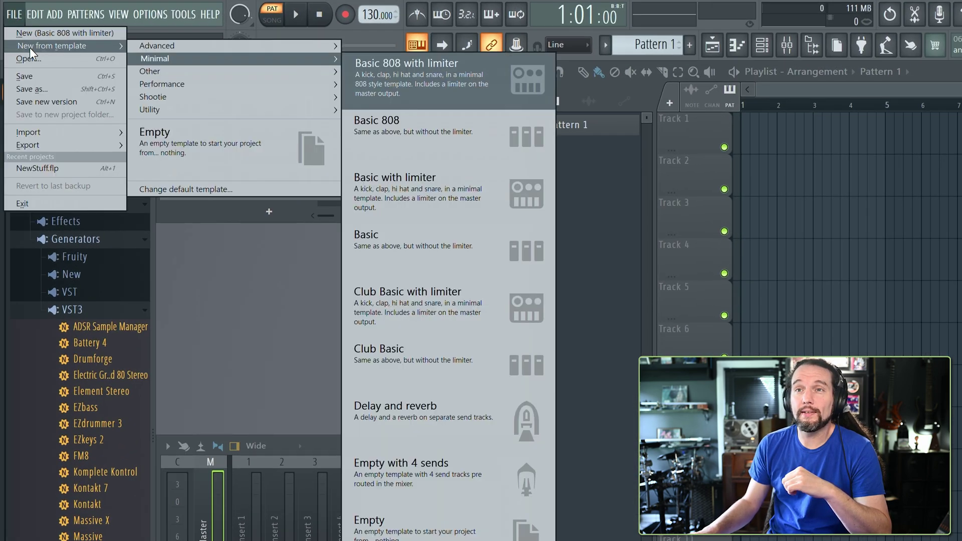
mouse_move(152, 97)
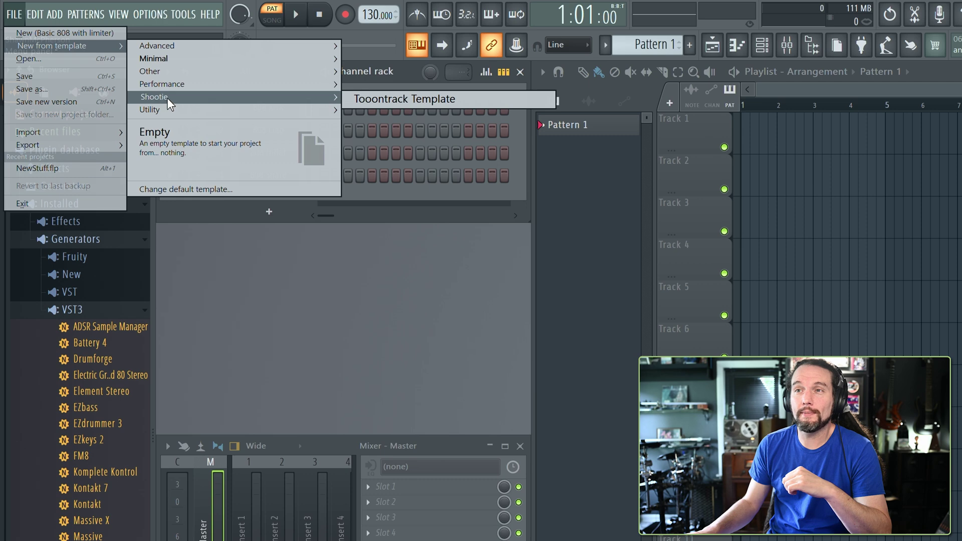
left_click(392, 100)
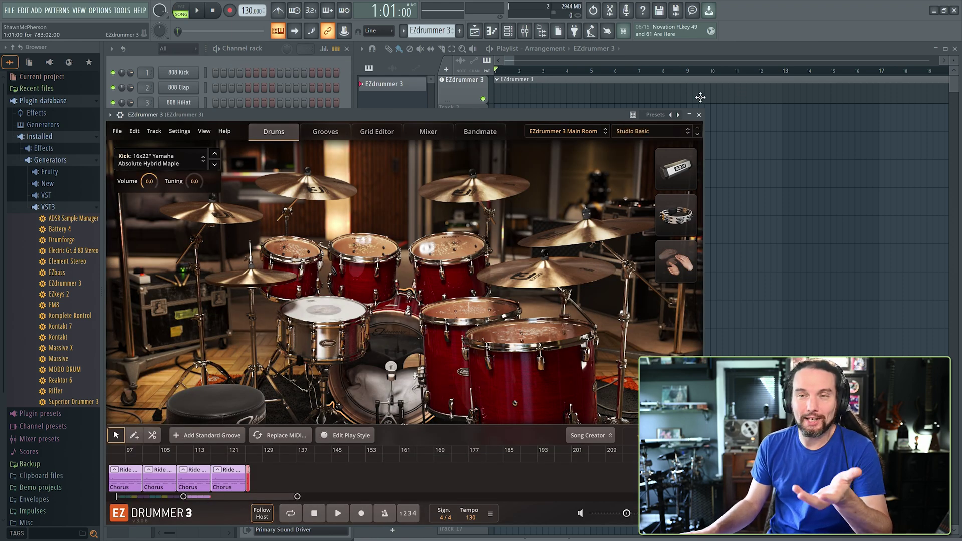
Zoom the playlist out to about 609 bars, test playback from bar 521, then move the song position to bar 303
left_click(674, 70)
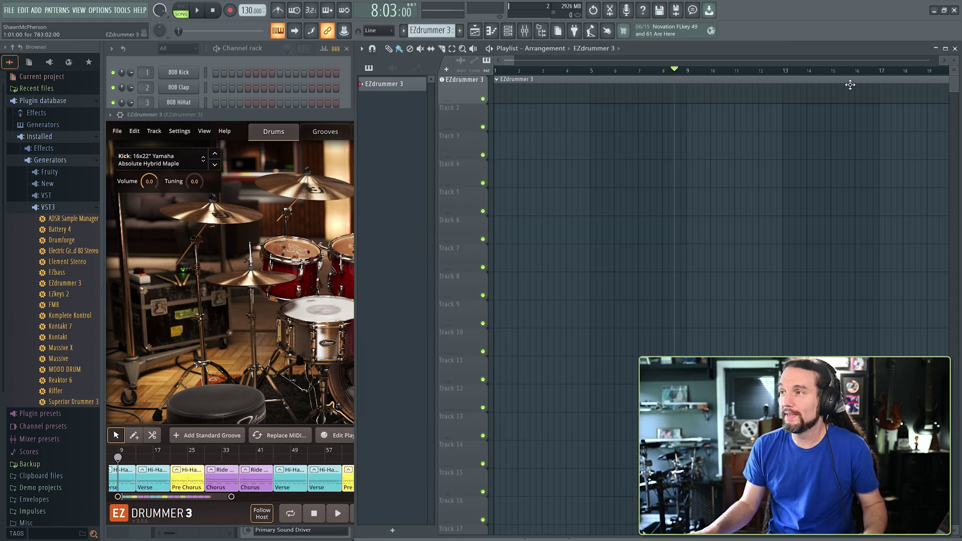
left_click_drag(513, 60, 847, 57)
left_click(869, 70)
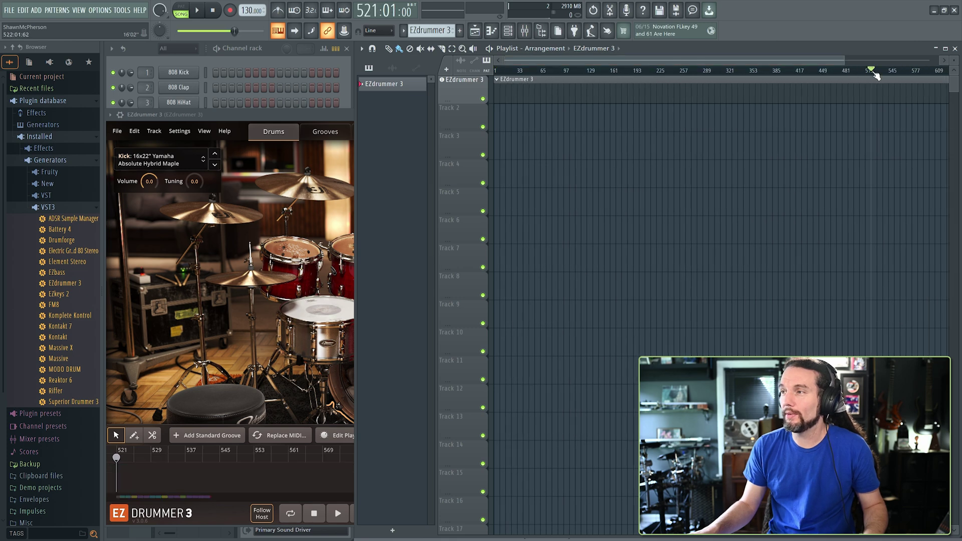
key("space")
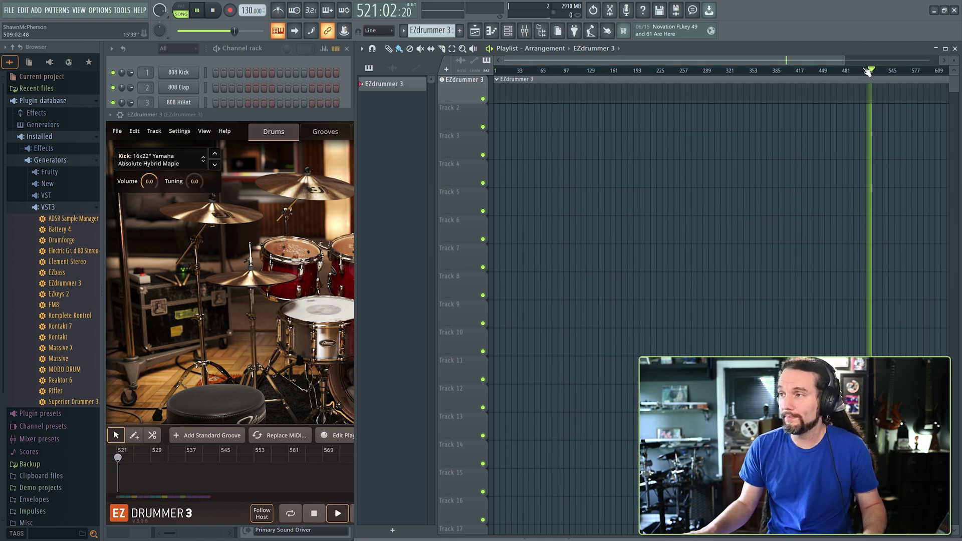
key("space")
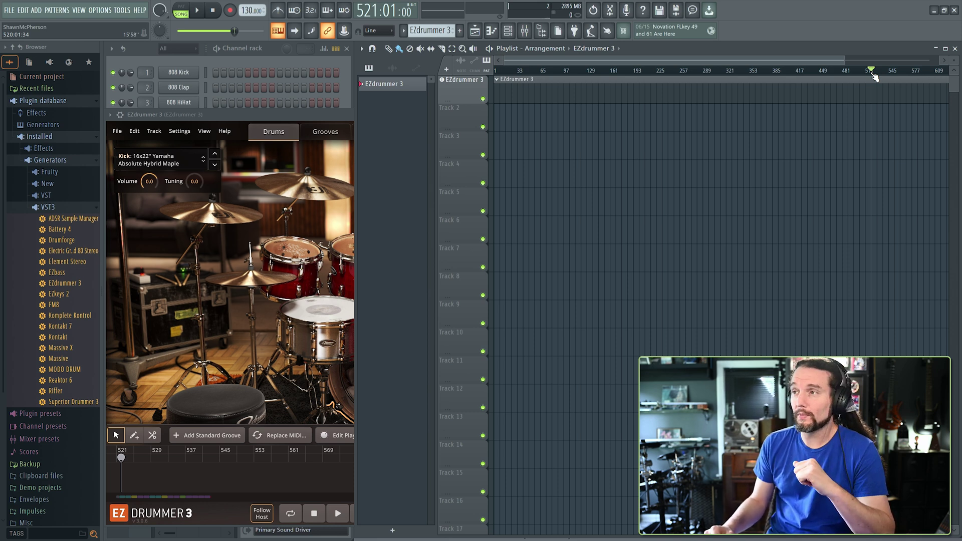
left_click_drag(874, 76, 717, 77)
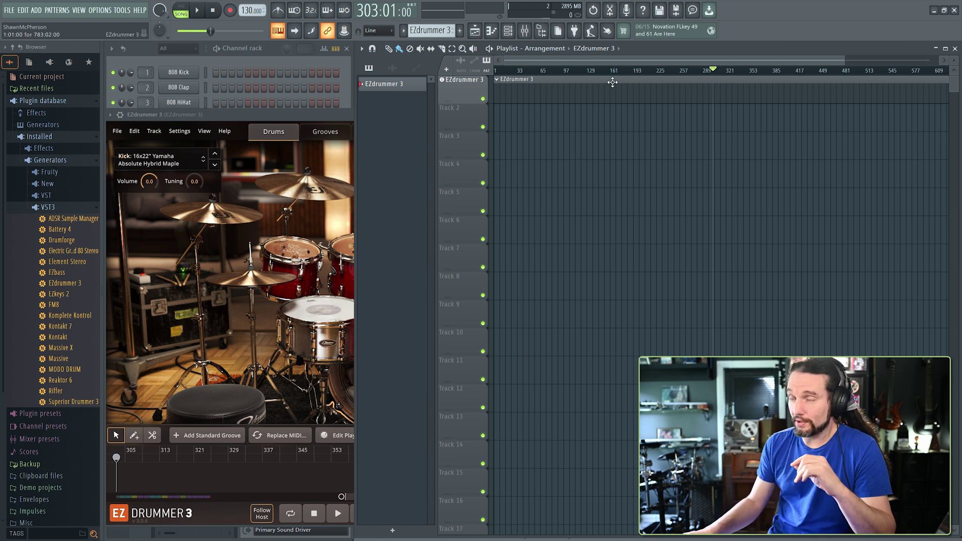
Move the song position to bar 128 and bring the EZdrummer 3 window in front of the playlist
left_click(589, 75)
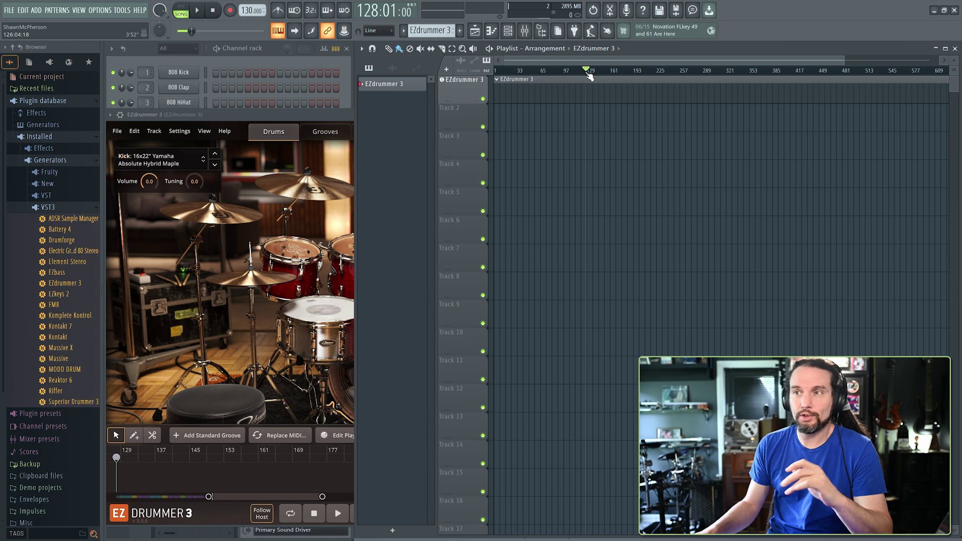
left_click(248, 114)
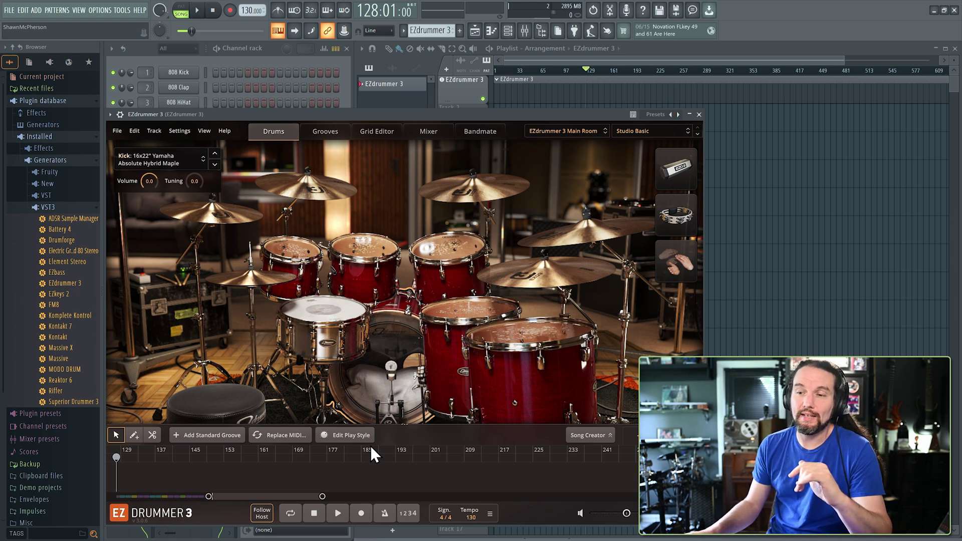
Jump the song position to bars 137, 26 and 83, finishing at bar 130
left_click_drag(243, 494, 133, 503)
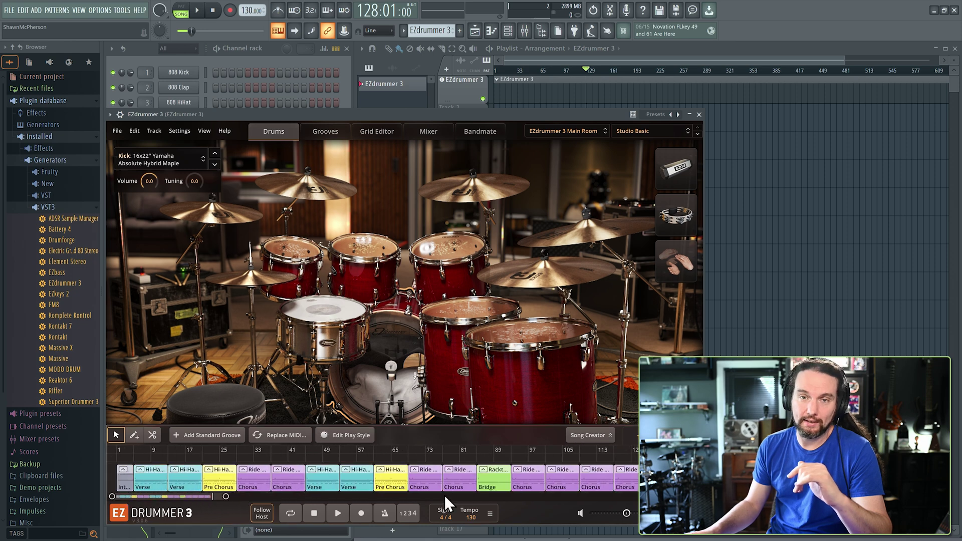
left_click(543, 71)
left_click(595, 70)
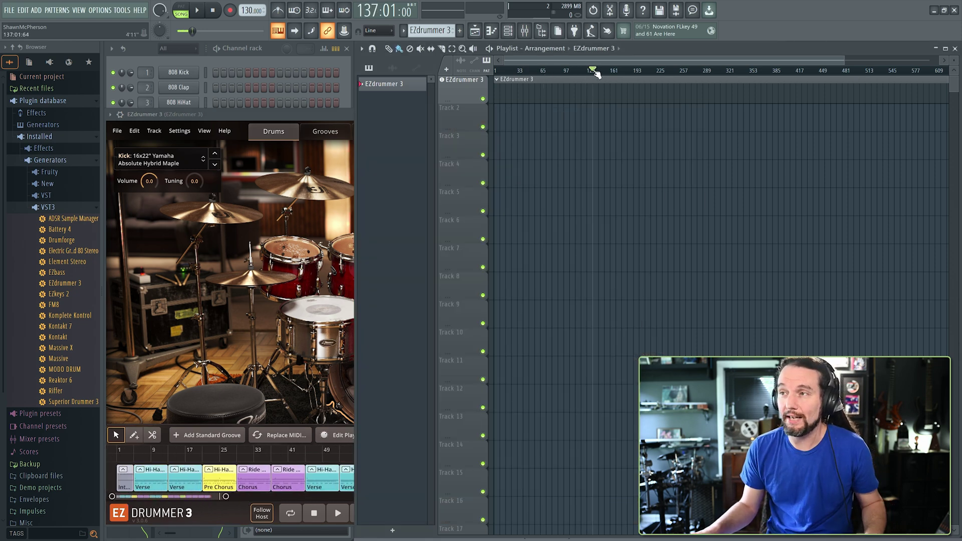
left_click(515, 71)
left_click(554, 70)
left_click(589, 71)
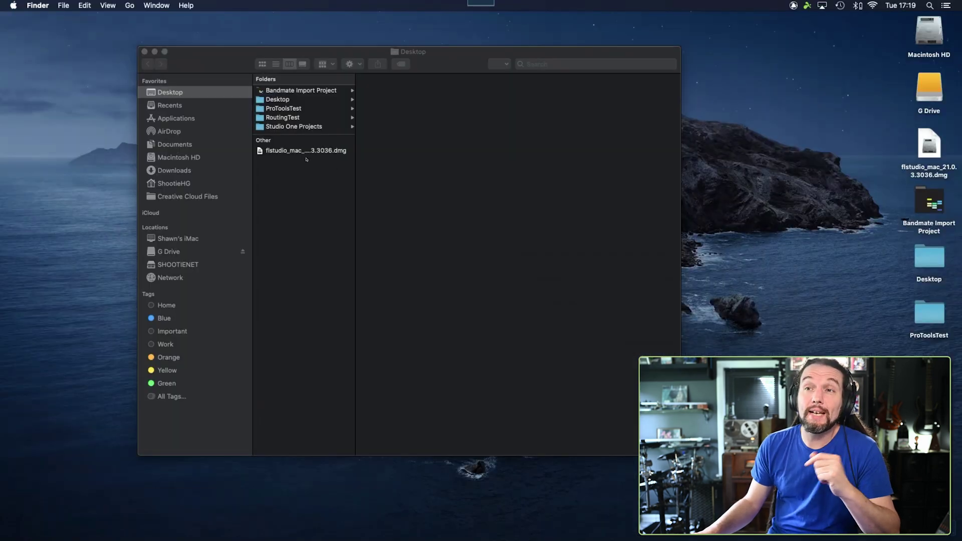
Find FL Studio 21.app in the Applications folder, select it and bring up its context menu
left_click(171, 120)
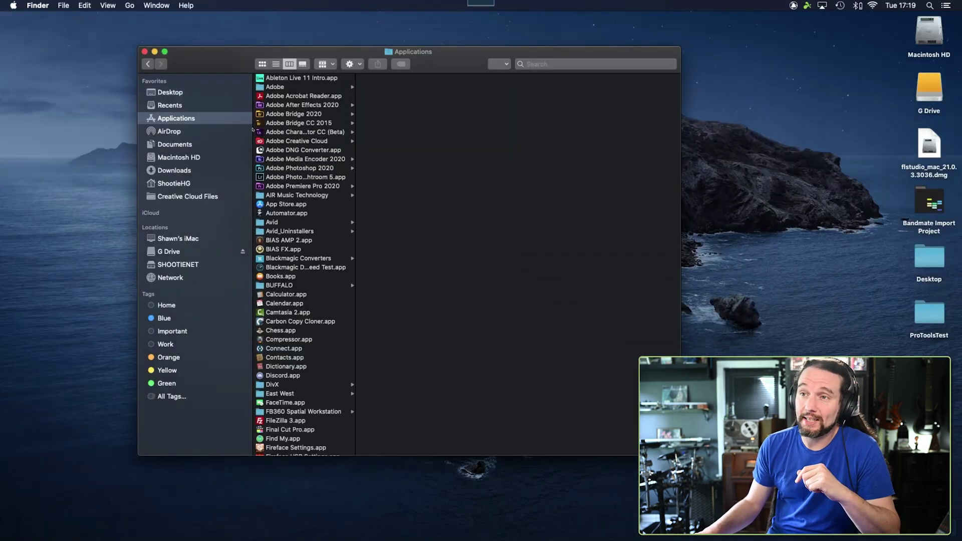
scroll(327, 327, "down", 10)
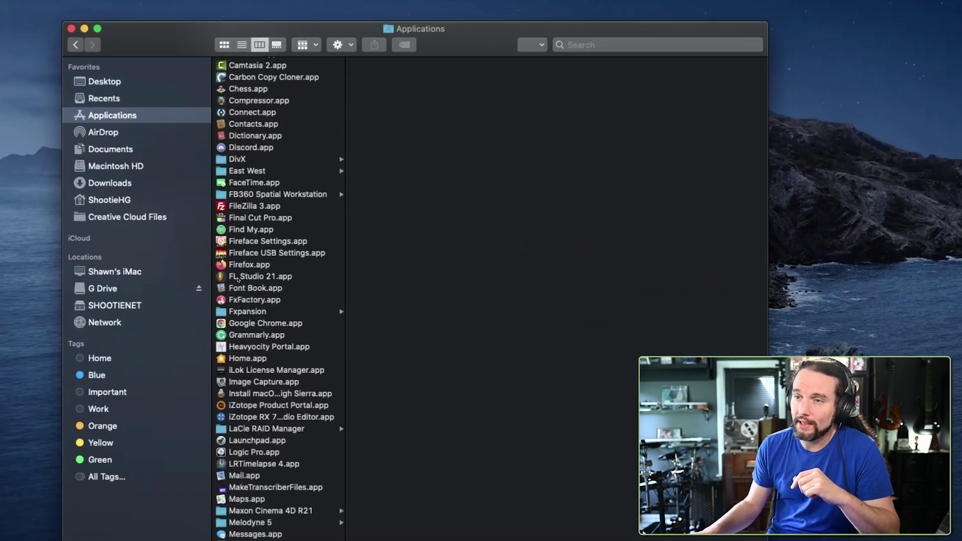
left_click(271, 243)
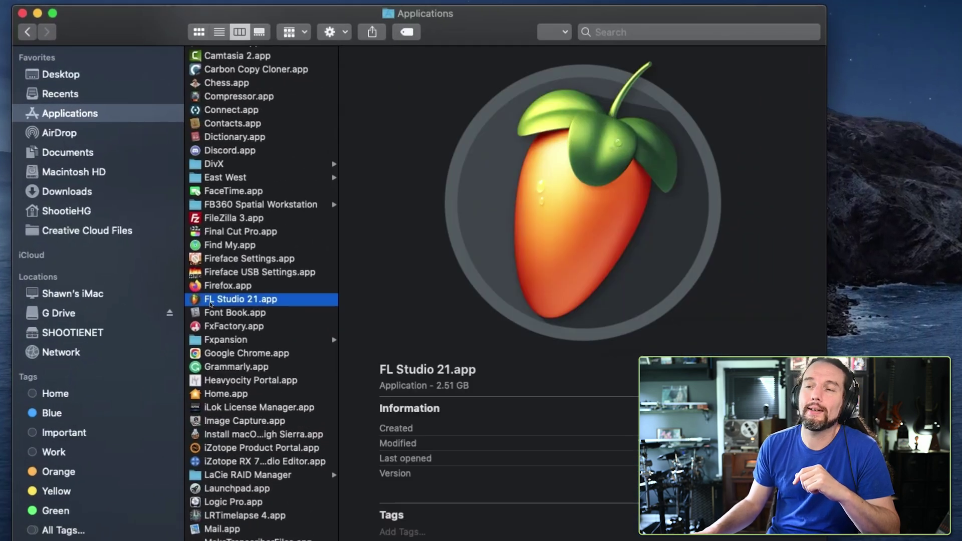
right_click(227, 304)
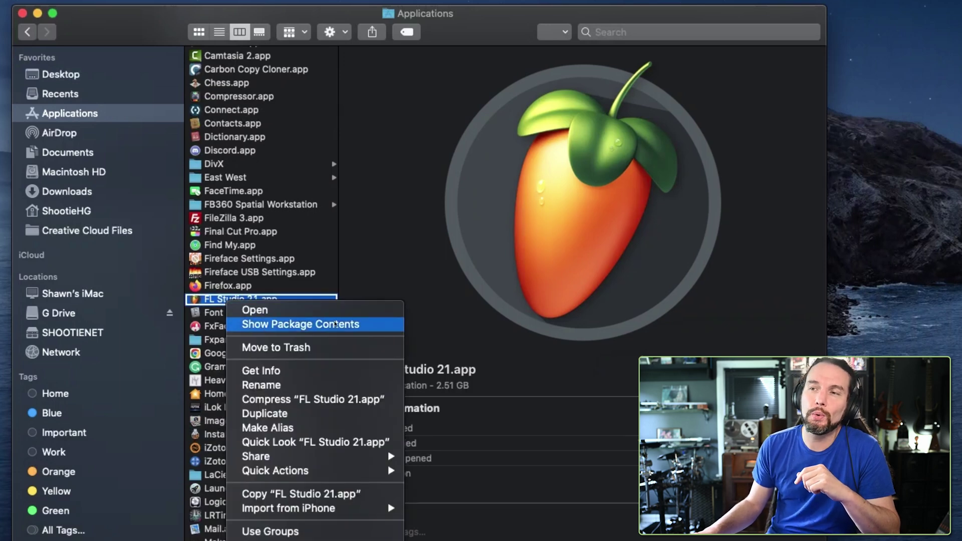
Show FL Studio 21.app's package contents and browse to Contents > Resources > FL > Data > Templates
left_click(288, 330)
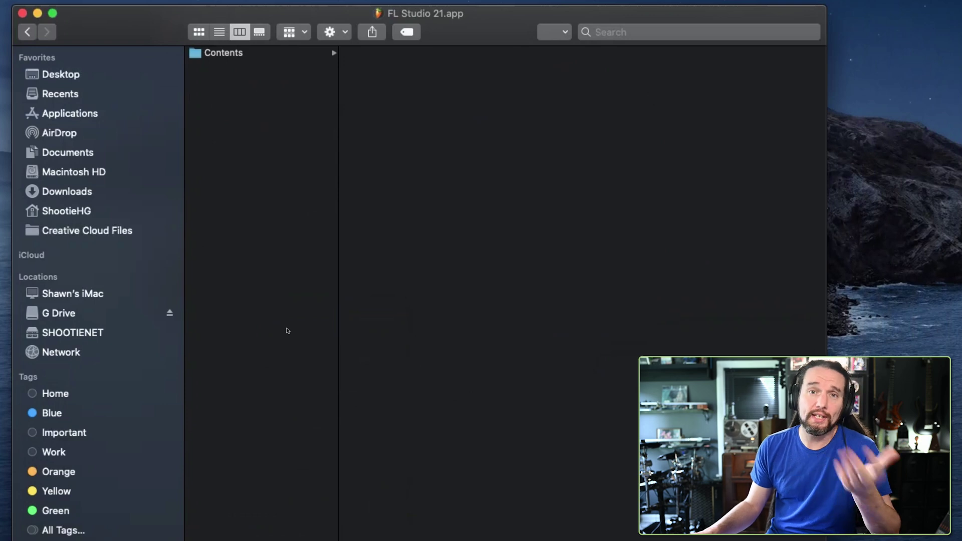
left_click(238, 56)
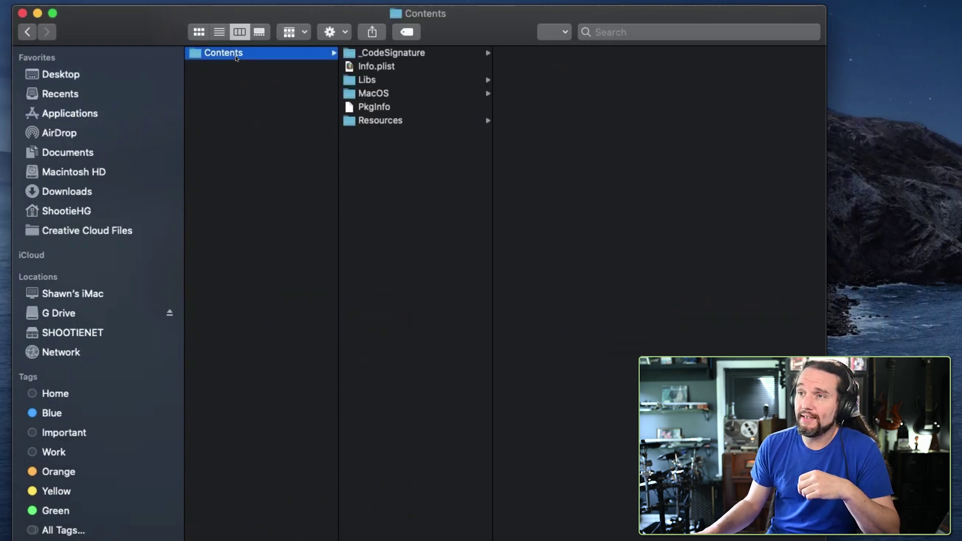
left_click(386, 127)
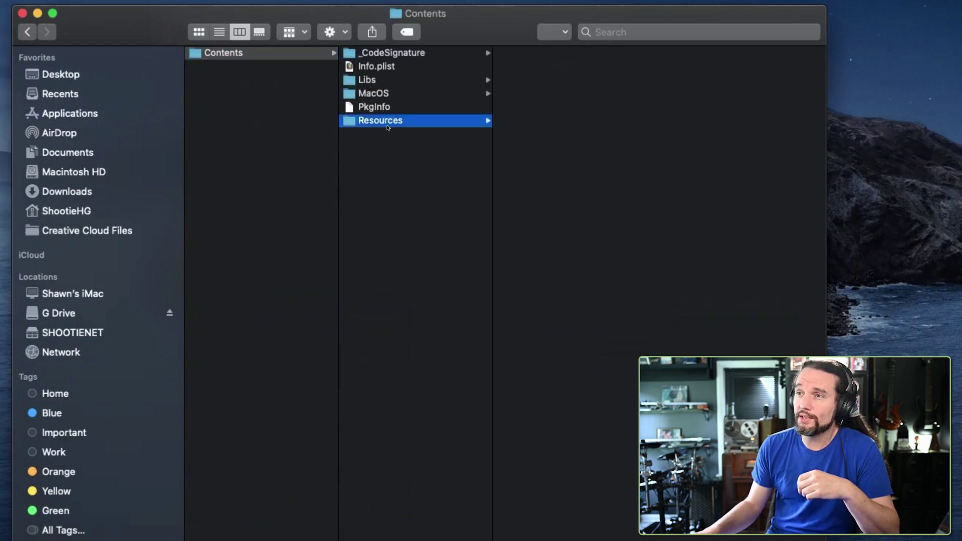
left_click(529, 55)
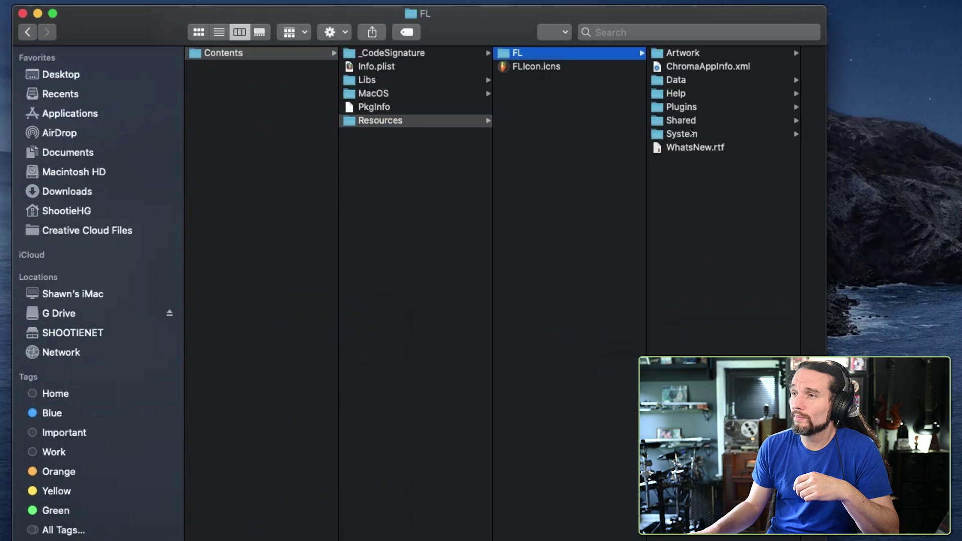
left_click(684, 81)
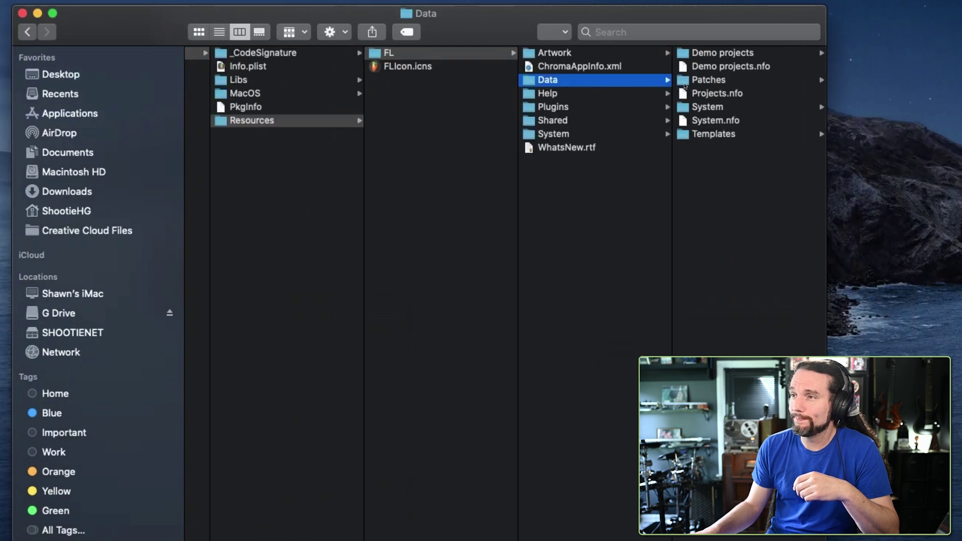
left_click(705, 134)
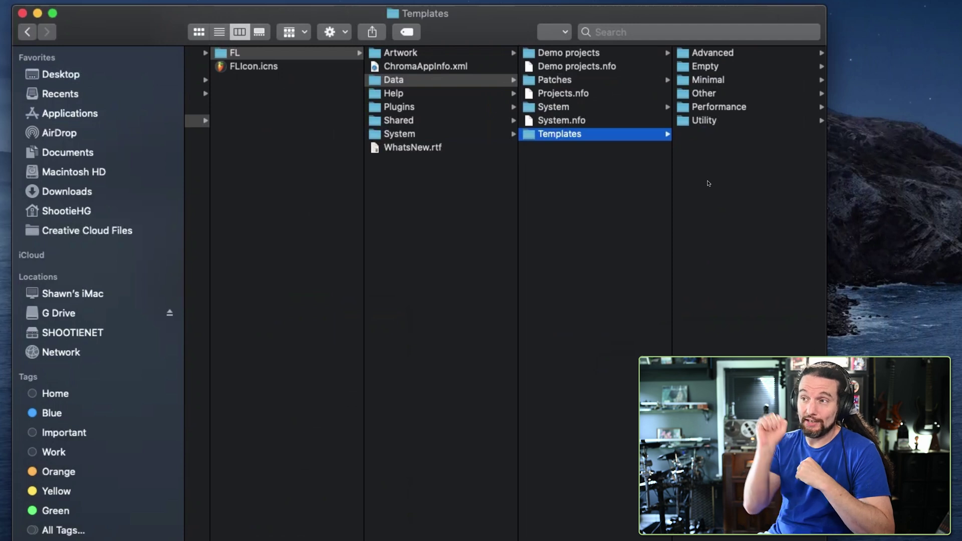
Add a Shootie folder to the app's Data > Templates, alongside Advanced, Empty and Minimal
right_click(713, 164)
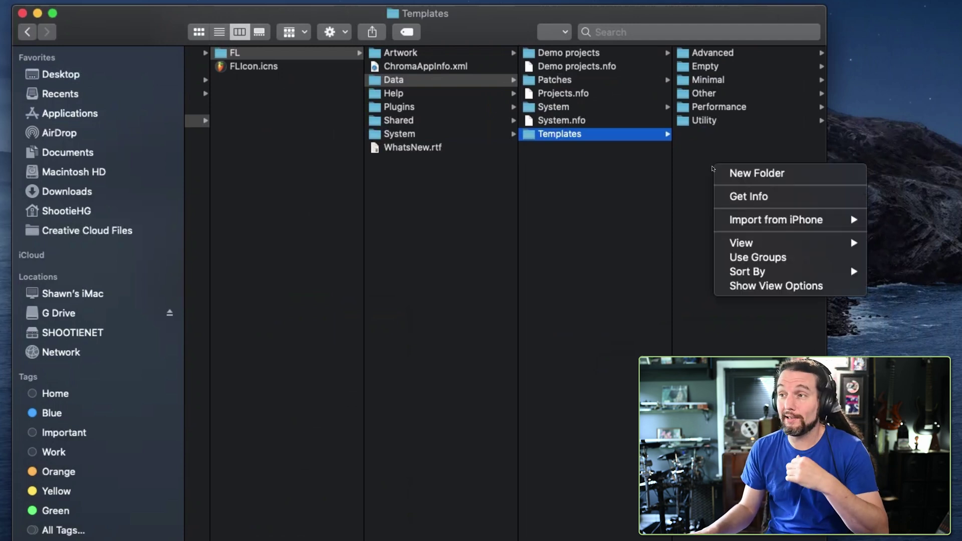
left_click(767, 176)
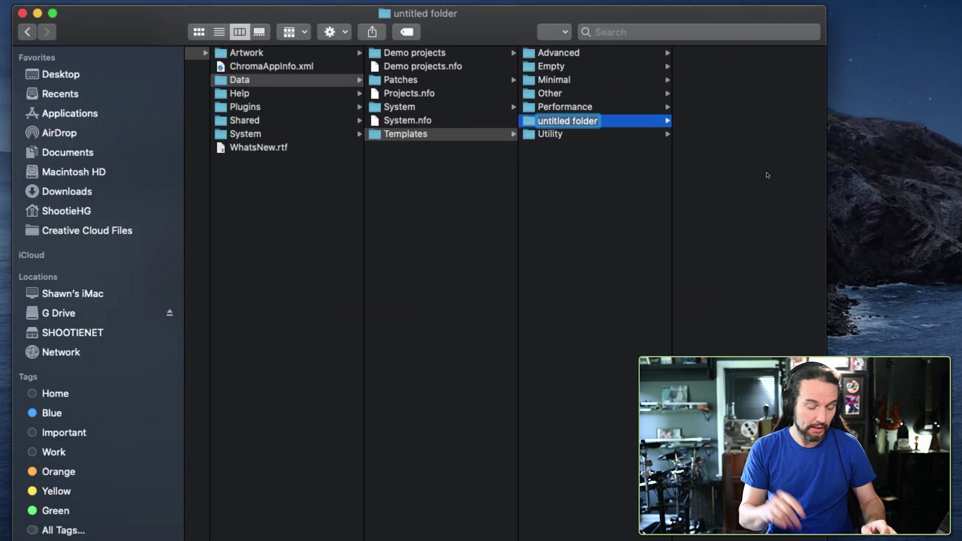
type("Shootie")
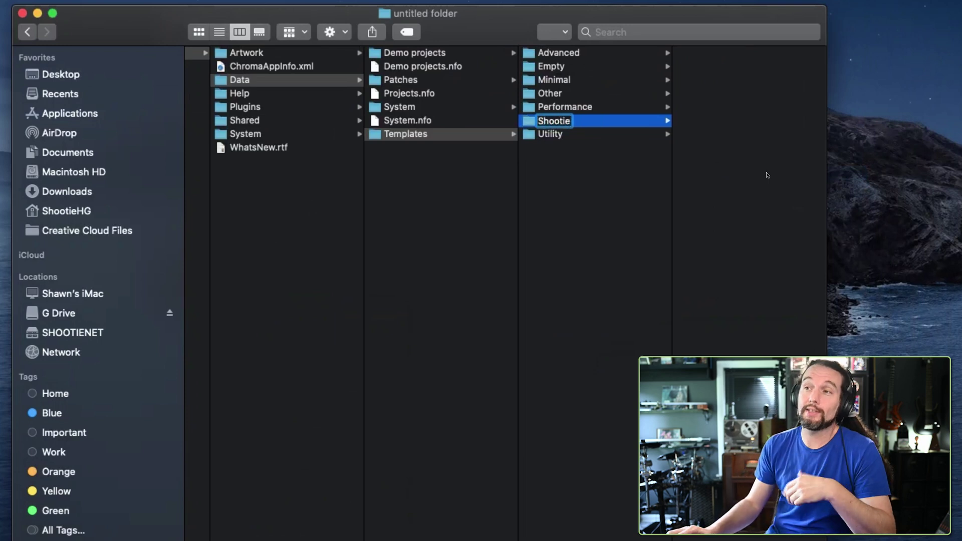
key("Return")
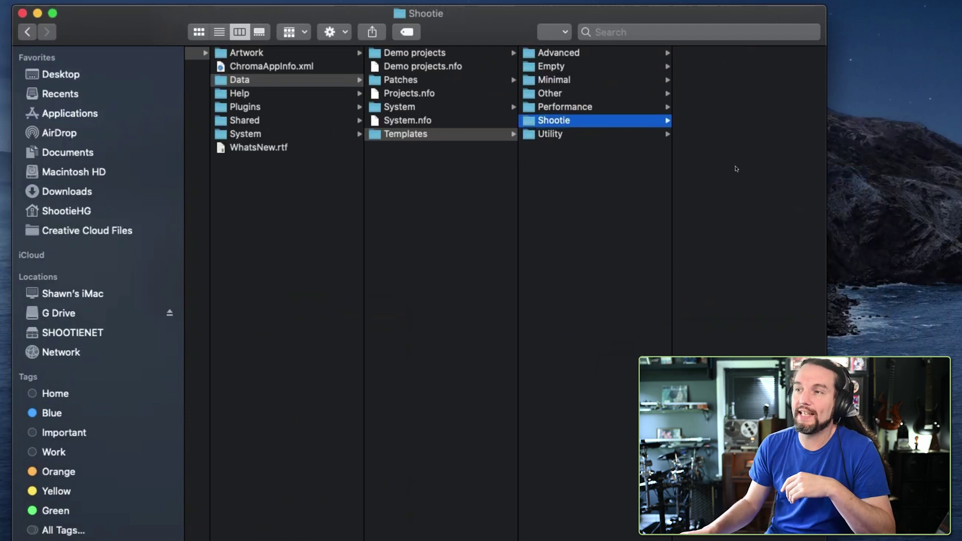